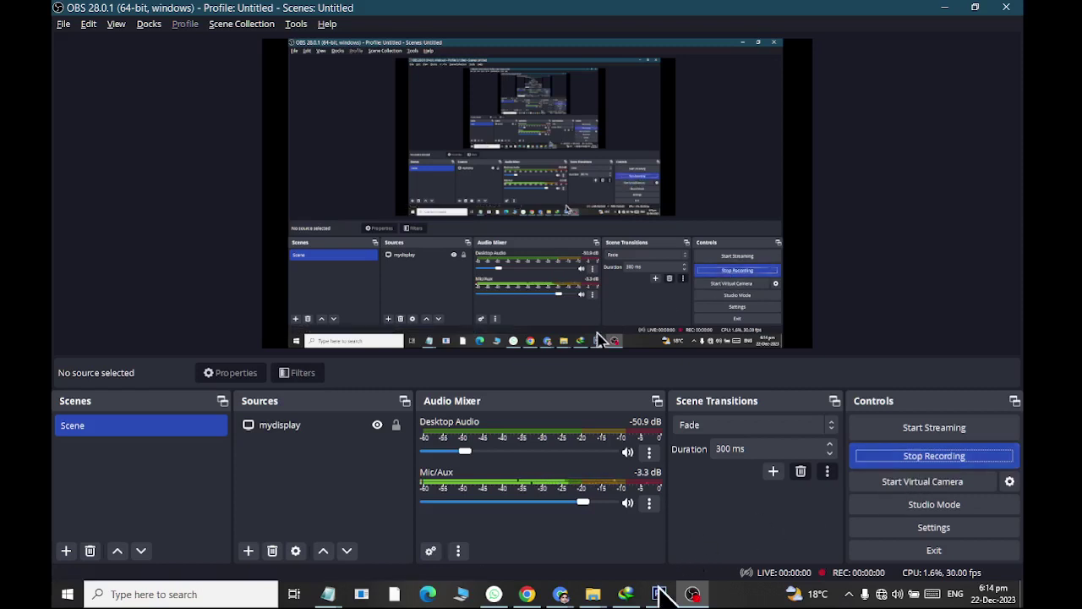
Start the OBS screen recording and bring the Photoshop document Class 07 Brushes.psd to the front
left_click(659, 594)
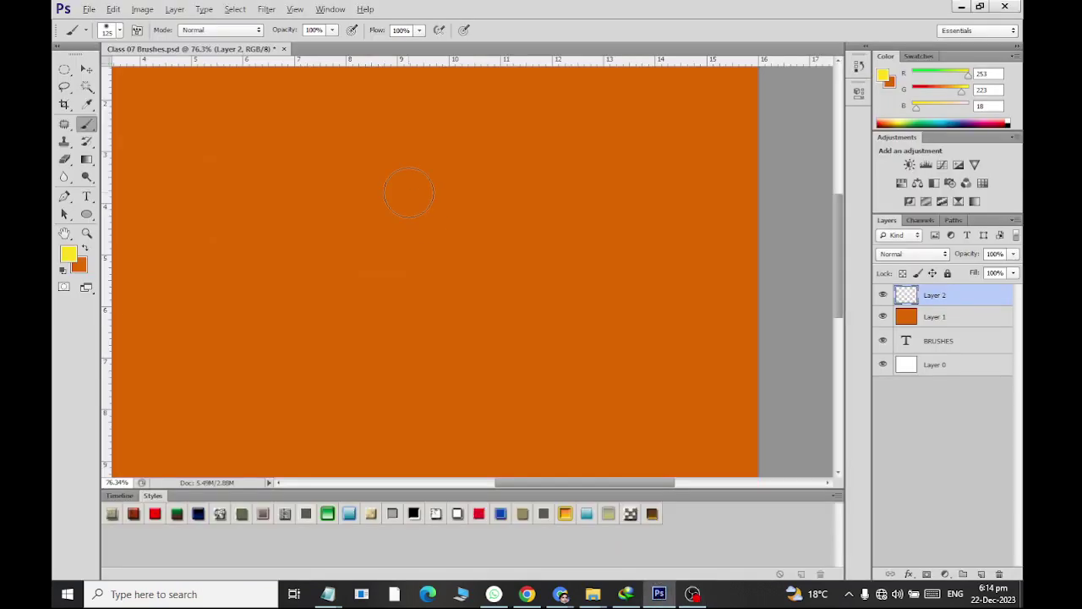
Delete the orange Layer 1 and switch to the Custom Shape Tool
left_click_drag(947, 318, 999, 575)
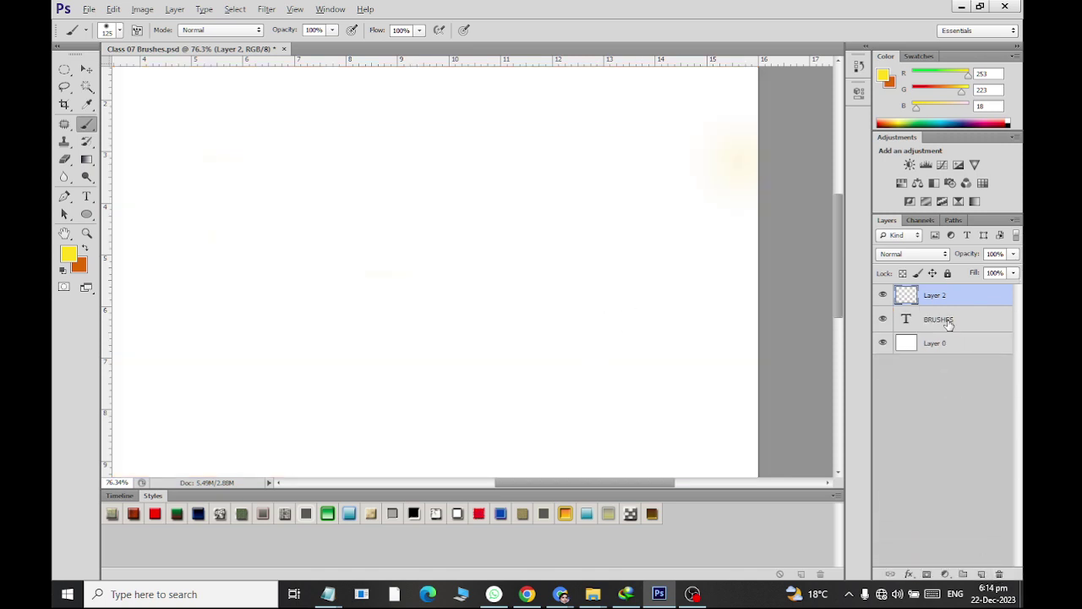
scroll(513, 270, "up", 1)
left_click(86, 236)
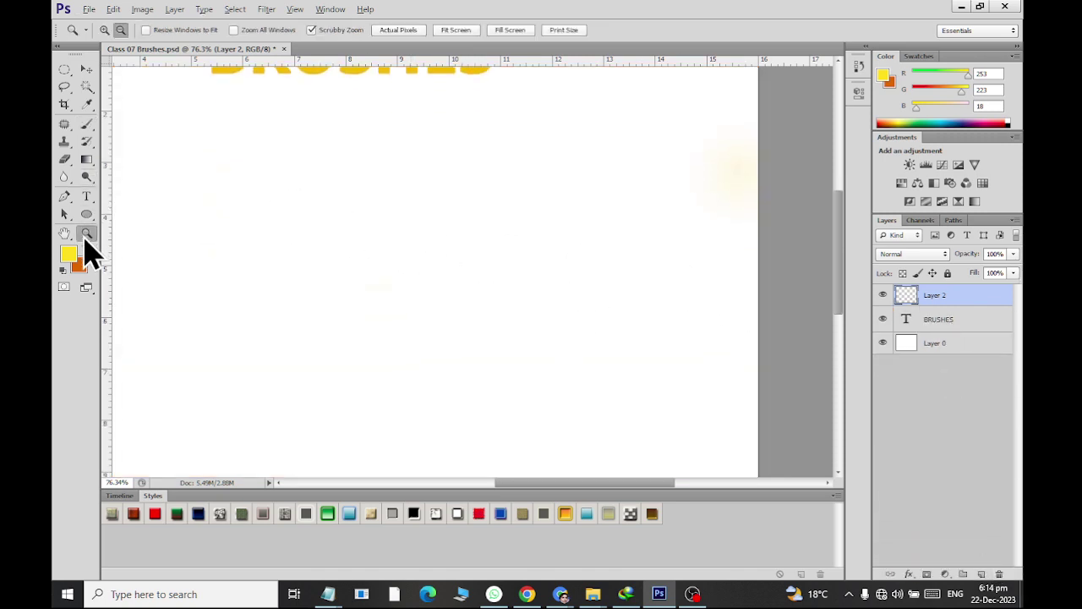
left_click(86, 217)
right_click(86, 217)
left_click(123, 276)
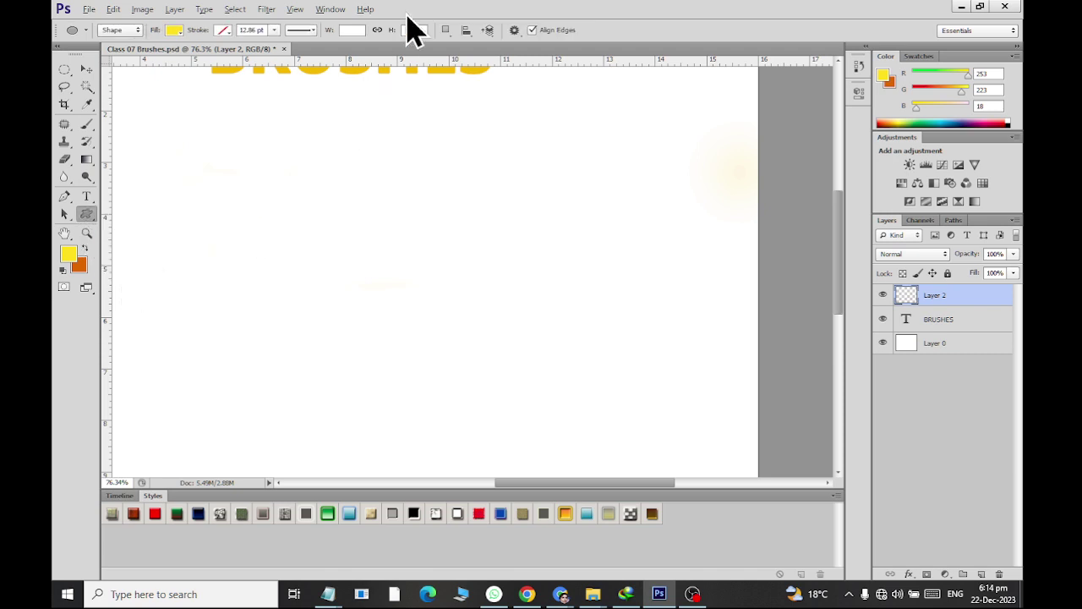
Browse the custom shape library to its banner and flag shapes
left_click(574, 31)
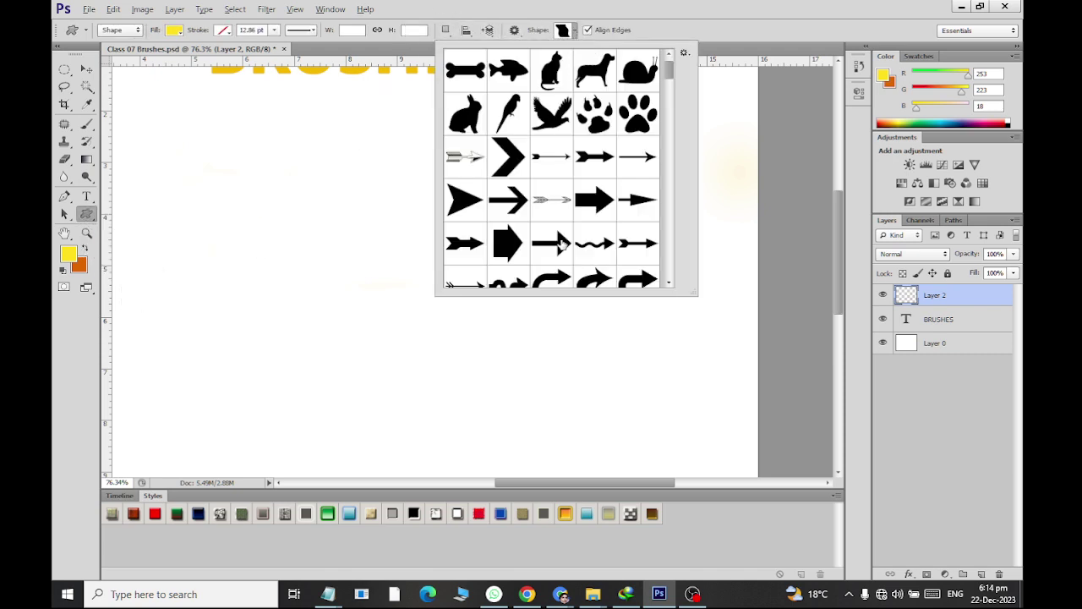
scroll(544, 219, "down", 1)
scroll(540, 236, "down", 1)
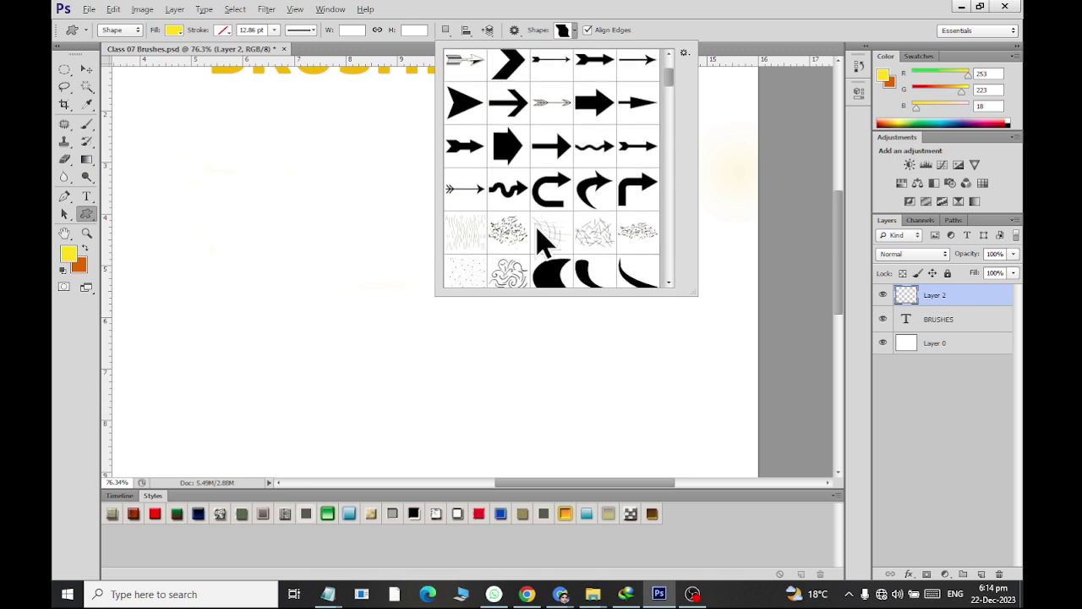
scroll(538, 241, "down", 2)
scroll(536, 228, "down", 2)
scroll(537, 227, "down", 2)
scroll(538, 224, "down", 1)
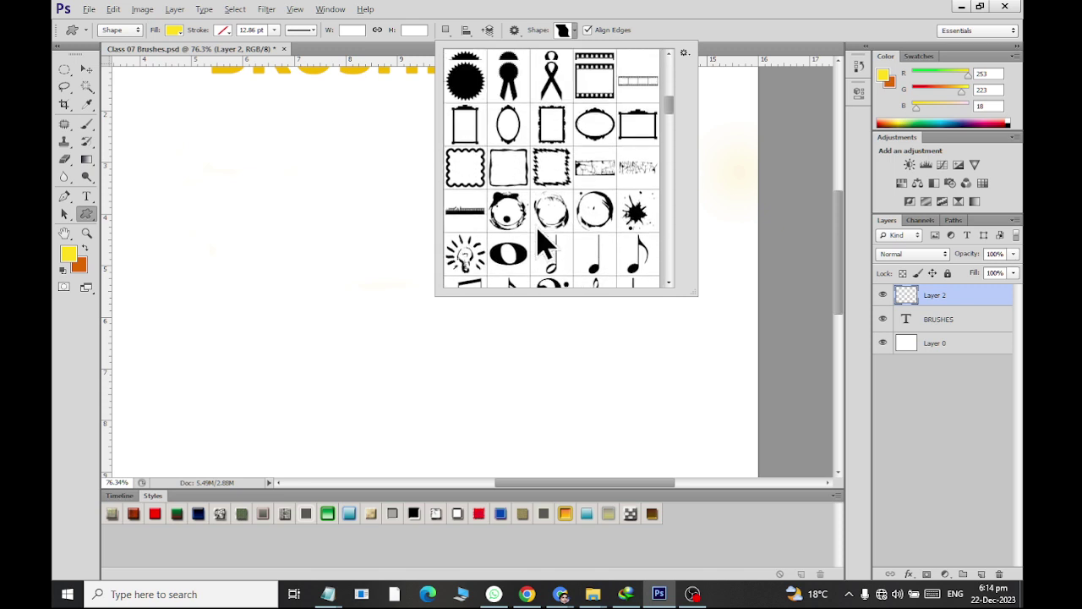
scroll(539, 222, "down", 2)
scroll(540, 218, "up", 1)
scroll(541, 228, "up", 2)
scroll(543, 233, "up", 1)
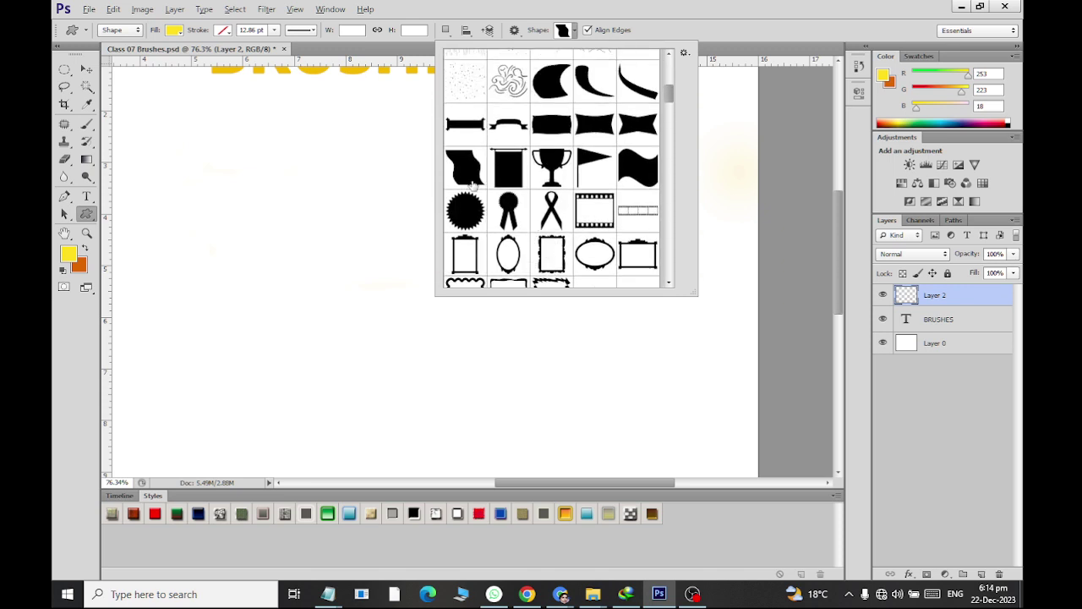
Draw the yellow wavy flag shape on Shape 1 and rotate it 90° horizontally
left_click(262, 106)
left_click_drag(262, 106, 567, 448)
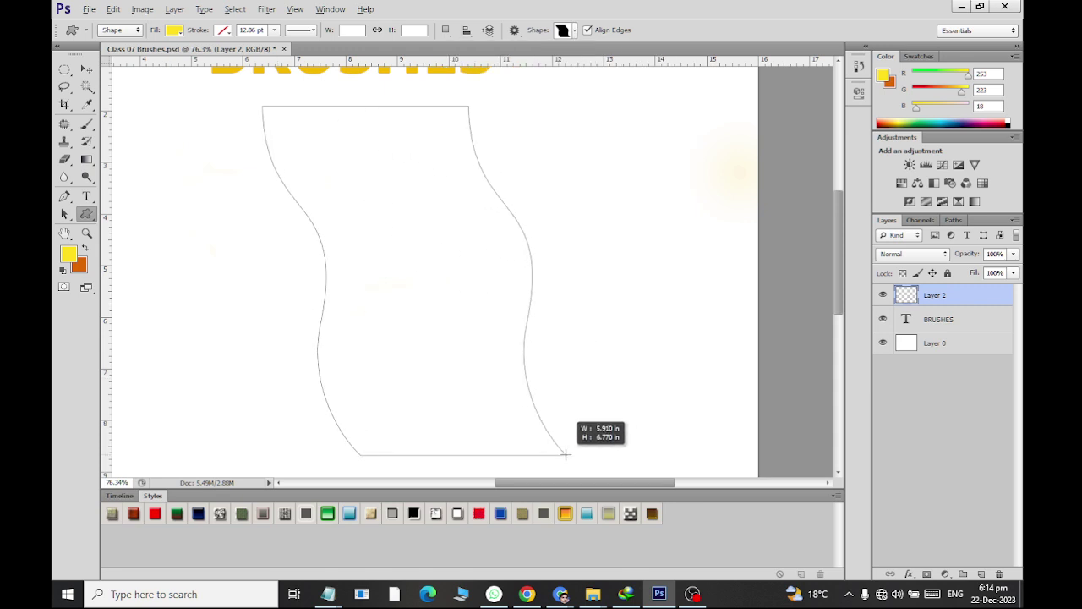
left_click(84, 71)
key("ctrl+t")
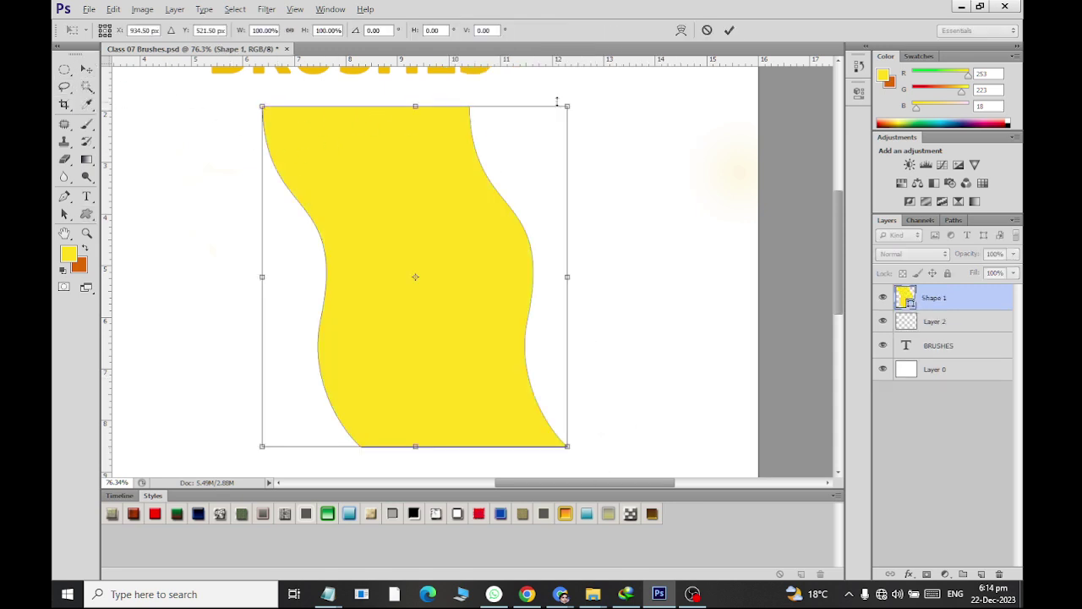
mouse_move(594, 110)
left_mouse_down()
mouse_move(737, 435)
mouse_move(713, 514)
mouse_move(671, 77)
mouse_move(652, 218)
left_mouse_up()
mouse_move(586, 148)
left_mouse_down()
mouse_move(679, 329)
mouse_move(668, 472)
mouse_move(626, 413)
mouse_move(619, 319)
mouse_move(617, 380)
mouse_move(602, 229)
left_mouse_up()
scroll(463, 178, "down", 3)
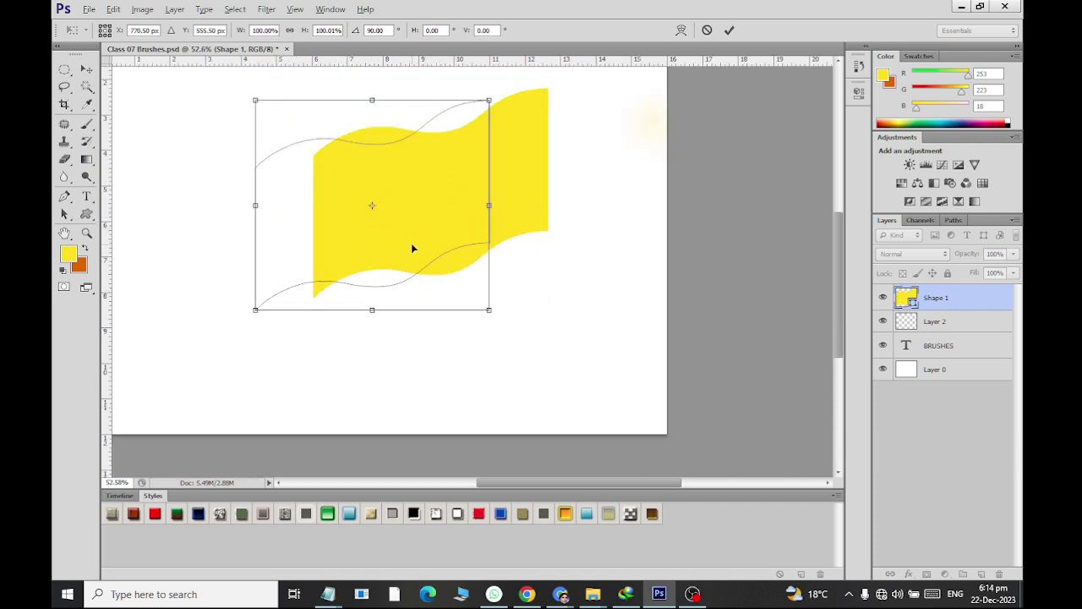
left_click(86, 69)
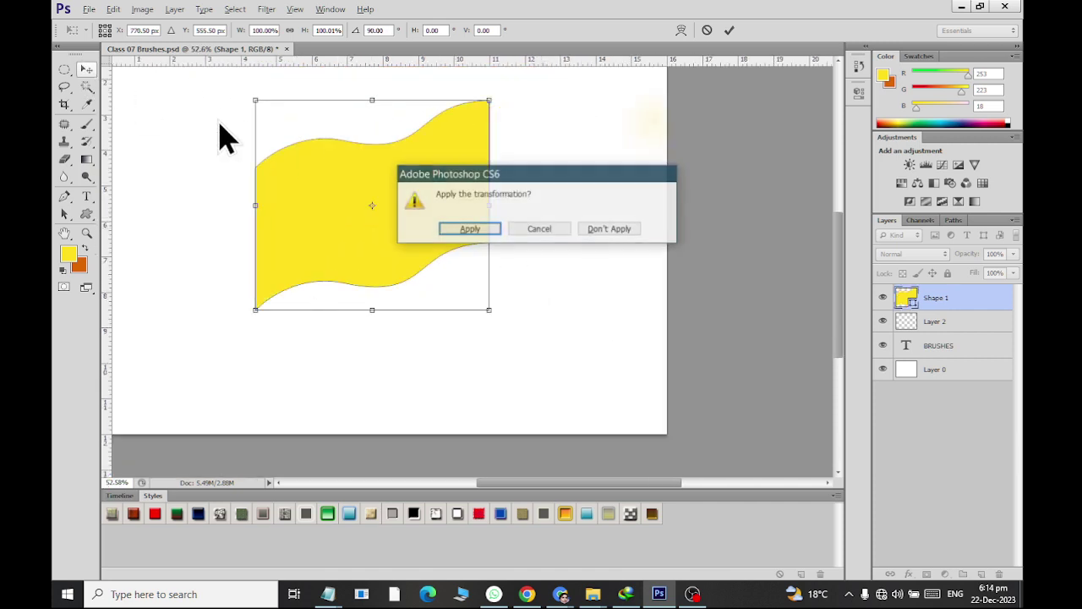
left_click(466, 230)
scroll(449, 119, "up", 3)
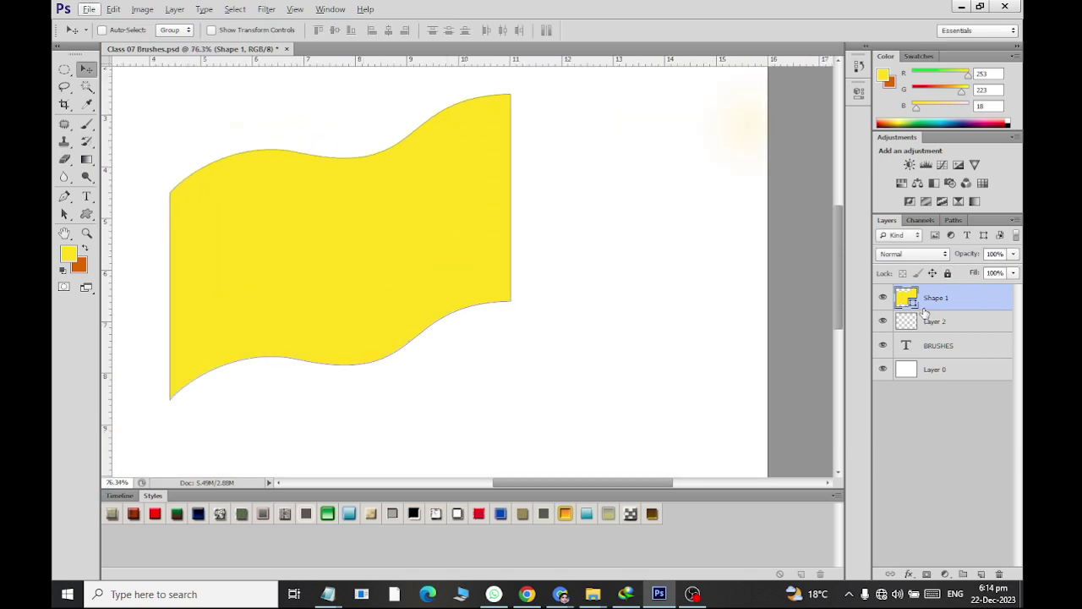
Make two progressively lower copies of the yellow wave and begin setting the newest one purple
key("ctrl+j")
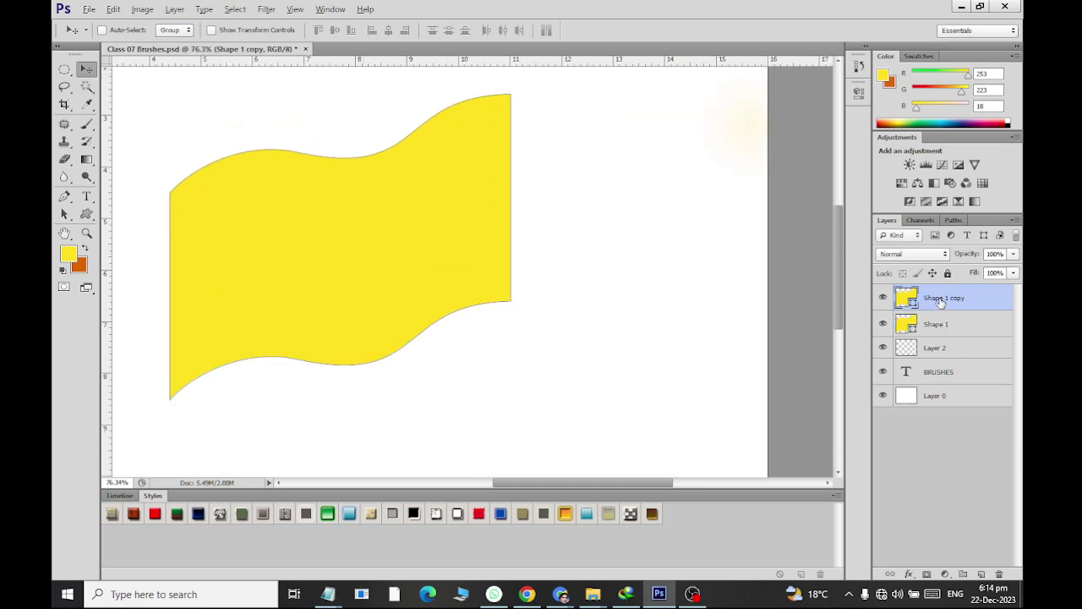
left_click_drag(293, 210, 296, 250)
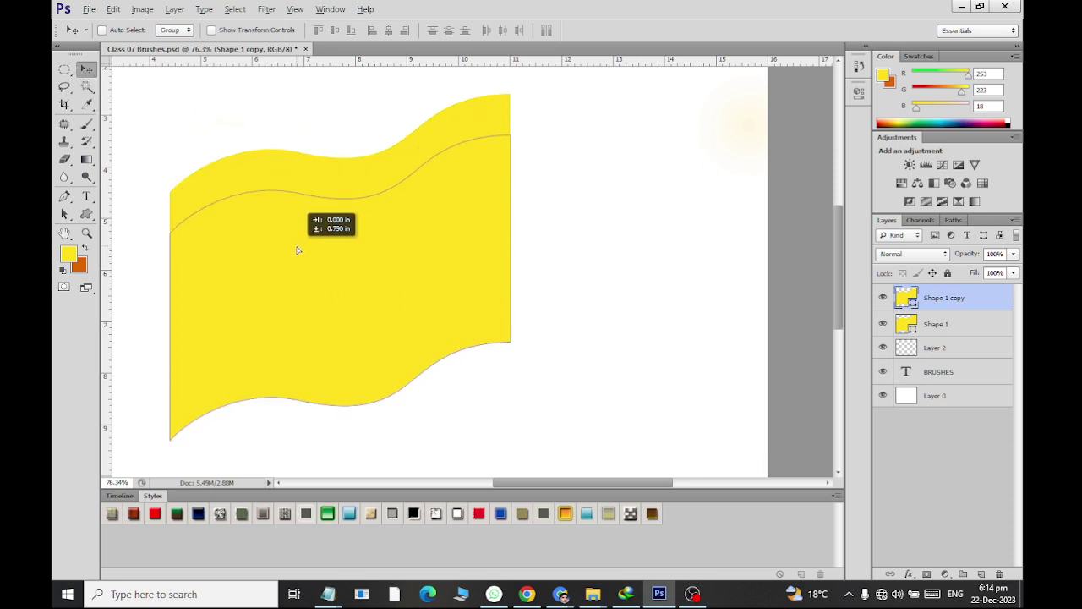
left_click_drag(297, 250, 314, 343)
key("ctrl+j")
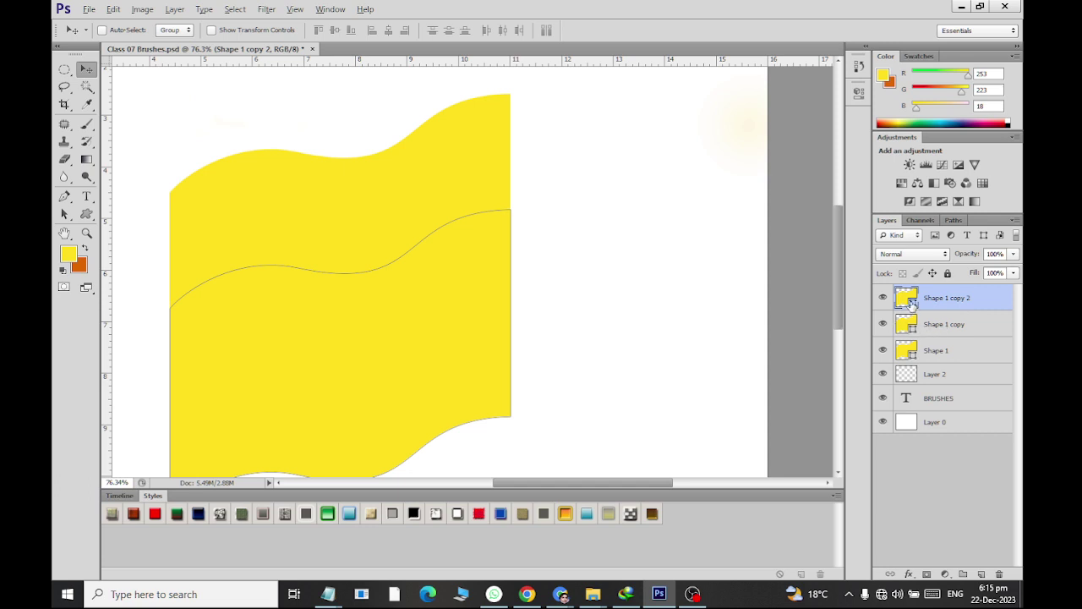
double_click(909, 297)
mouse_move(709, 213)
left_mouse_down()
mouse_move(712, 181)
mouse_move(711, 201)
left_mouse_up()
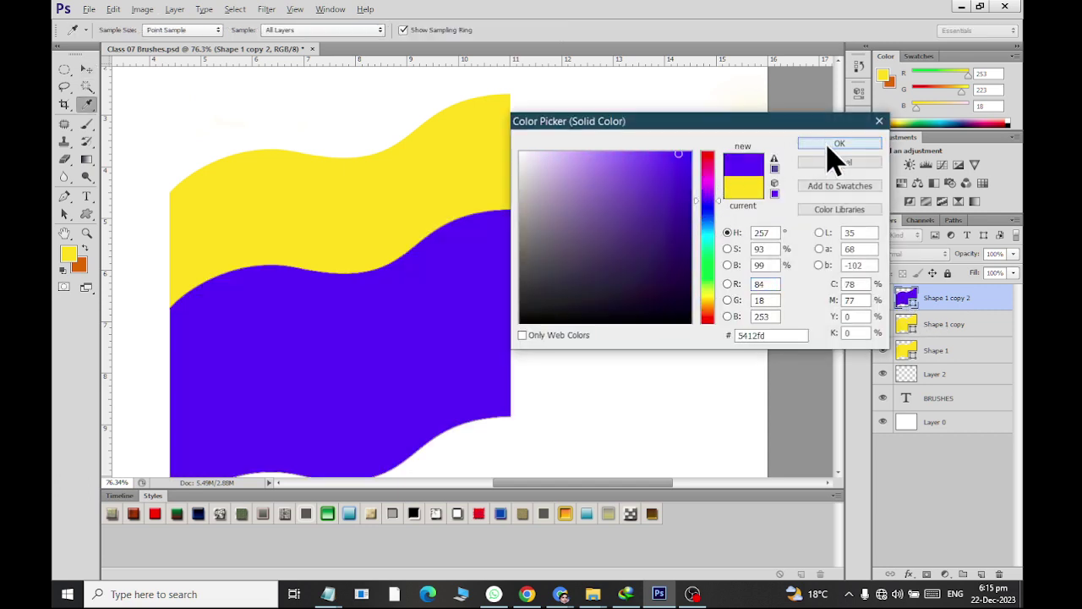
Colour the waves 5412fd purple-blue, 09b54a green and fd4412 red from bottom to top
left_click(833, 144)
double_click(908, 326)
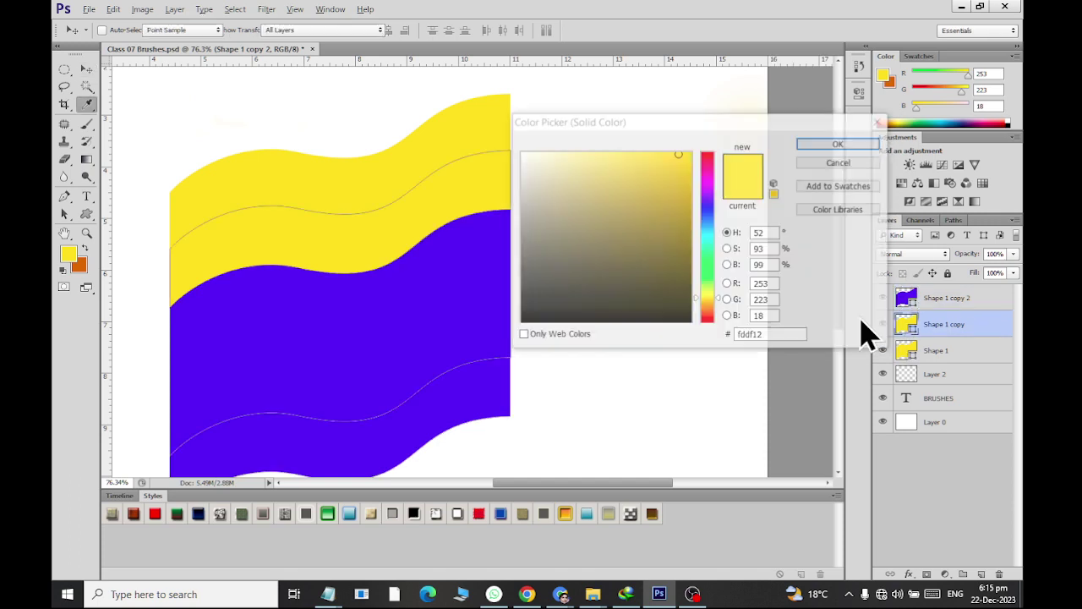
mouse_move(707, 217)
left_mouse_down()
mouse_move(717, 211)
mouse_move(719, 274)
mouse_move(710, 257)
left_mouse_up()
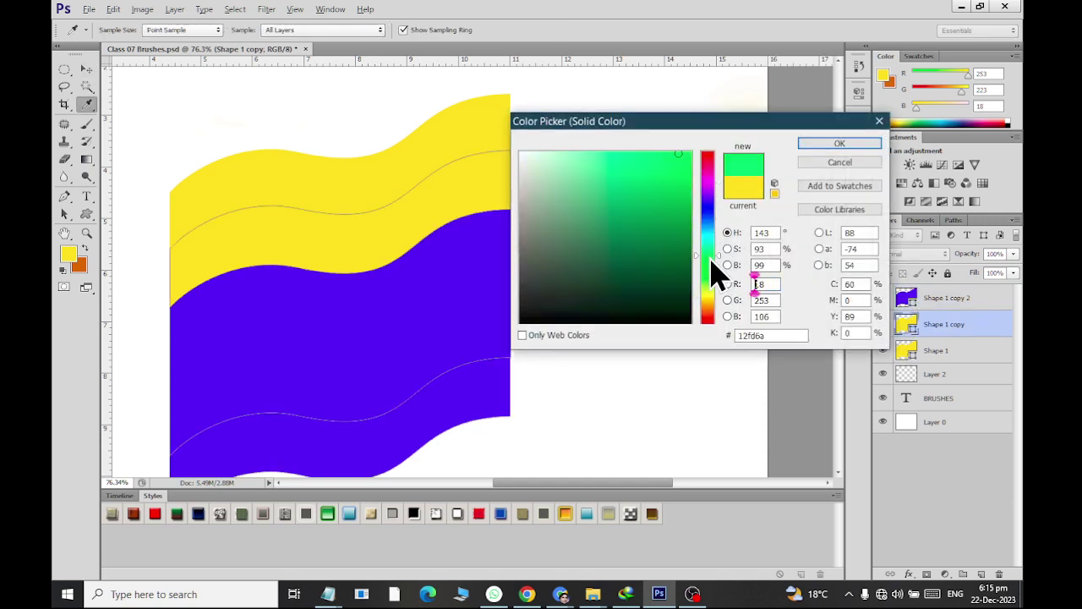
left_click(683, 201)
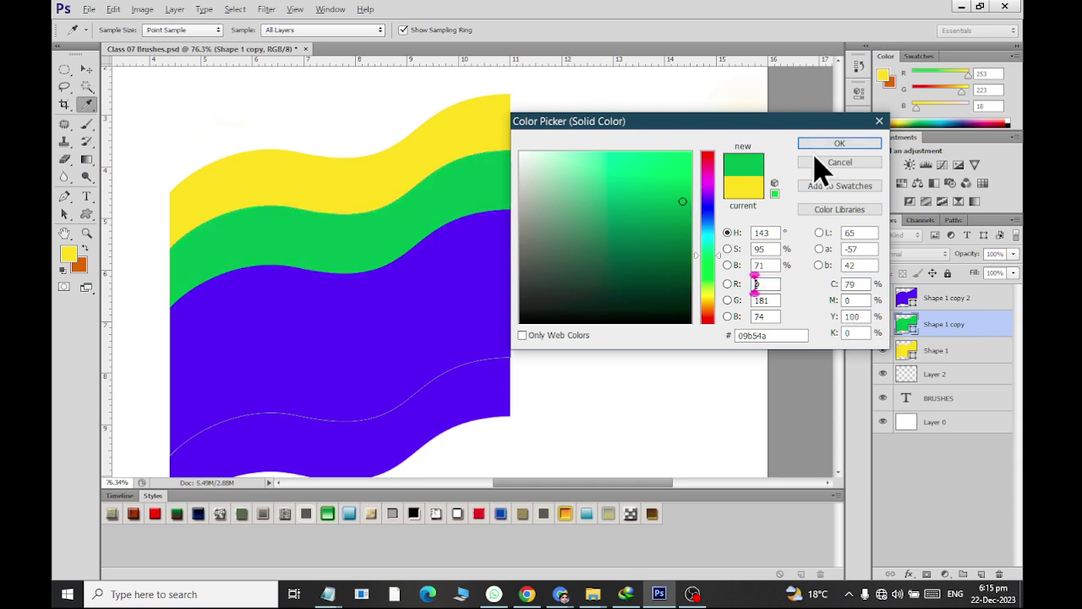
left_click(840, 143)
double_click(906, 353)
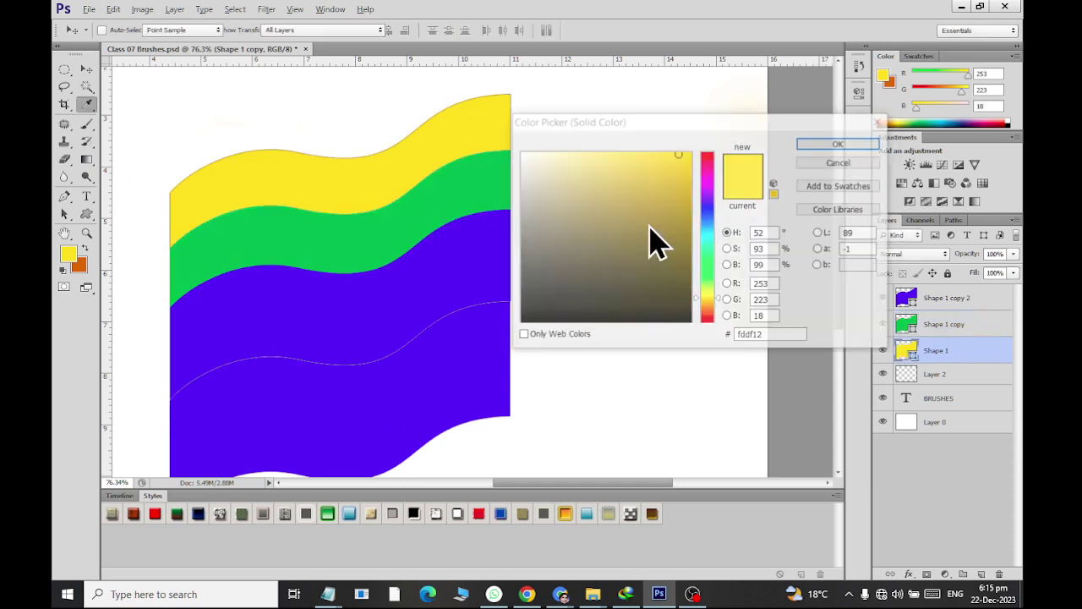
mouse_move(715, 297)
left_mouse_down()
mouse_move(711, 314)
mouse_move(697, 314)
left_mouse_up()
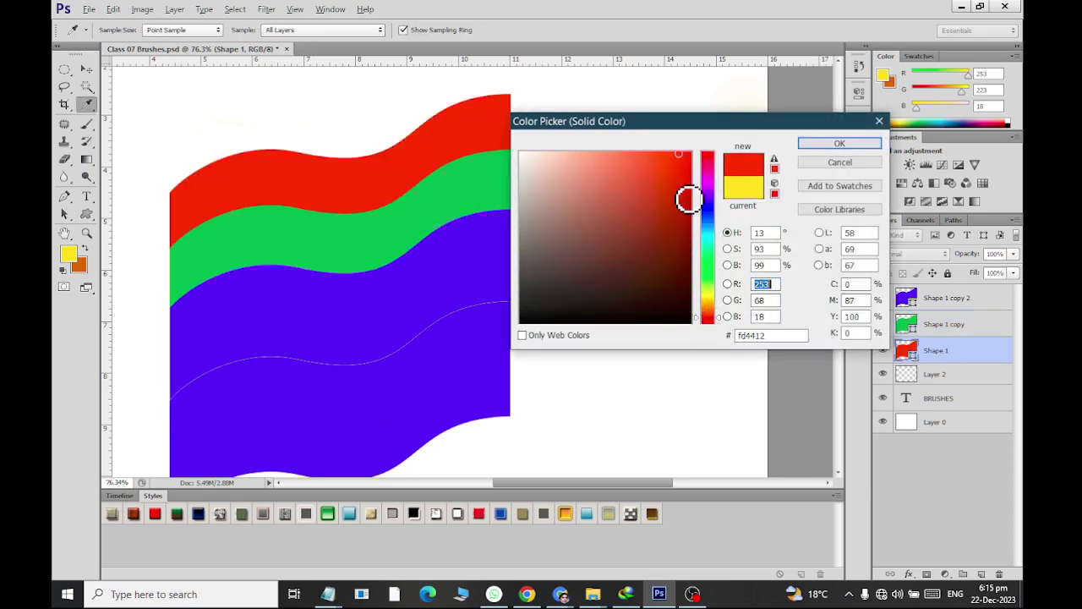
left_click(840, 143)
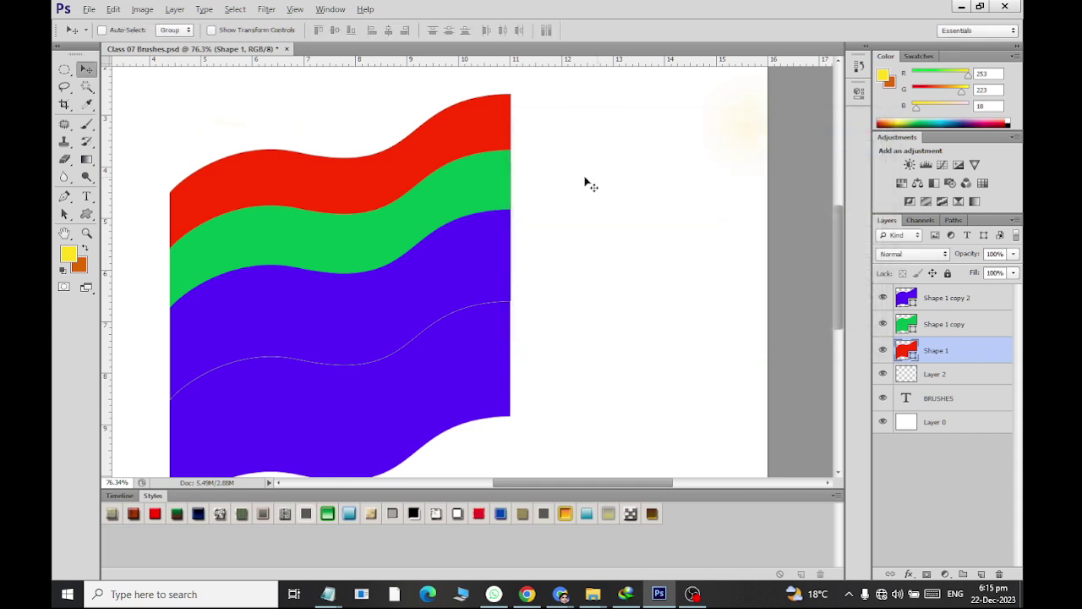
Duplicate the blue wave as Shape 1 copy 3, move it 1.12 in lower, and fill it black
left_click(958, 297)
key("ctrl+j")
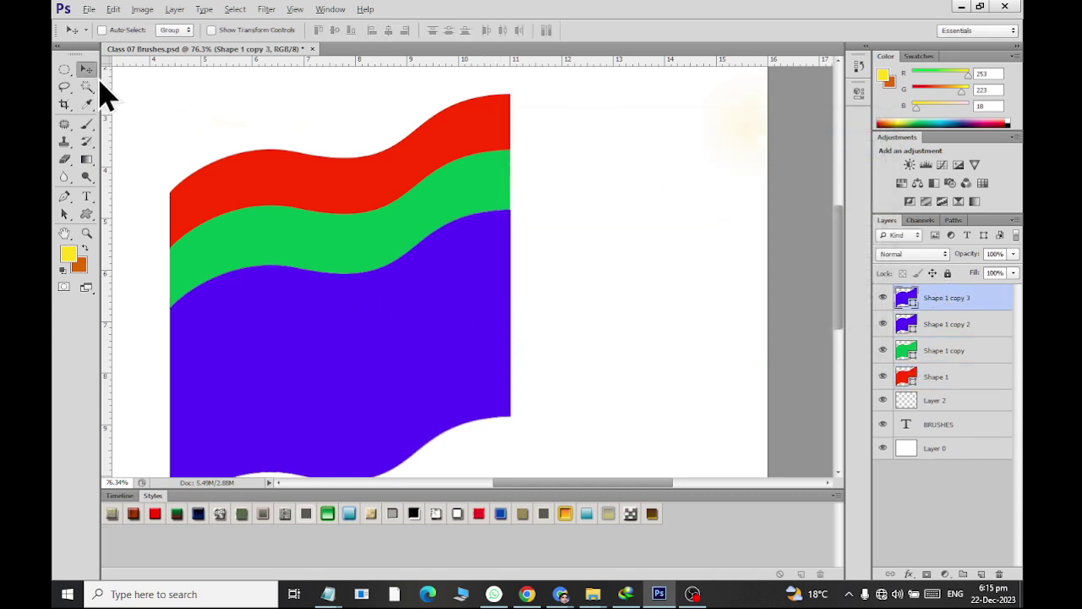
left_click_drag(285, 305, 286, 362)
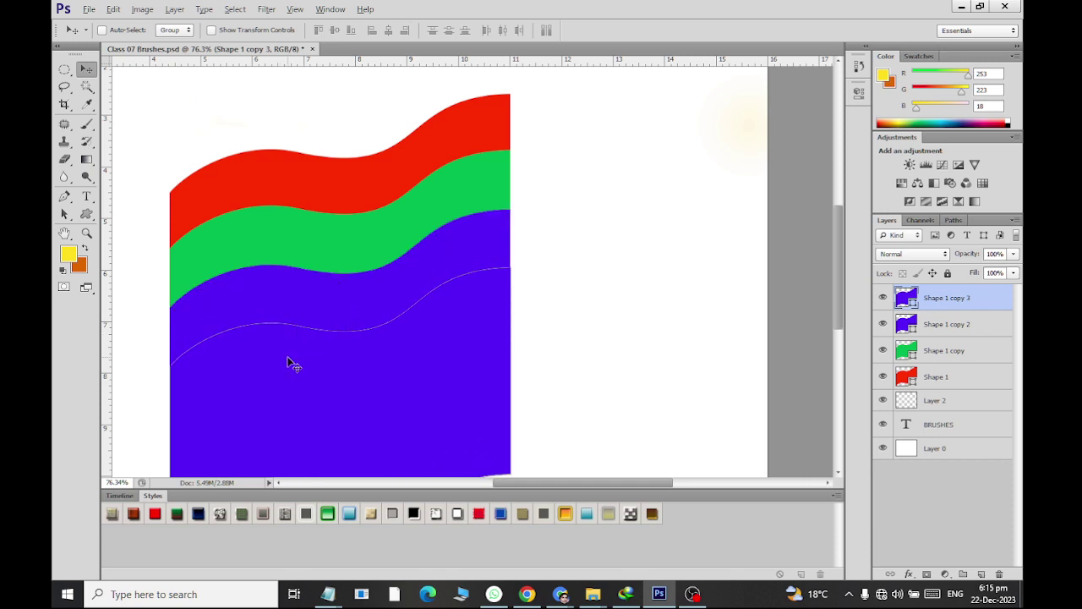
double_click(905, 293)
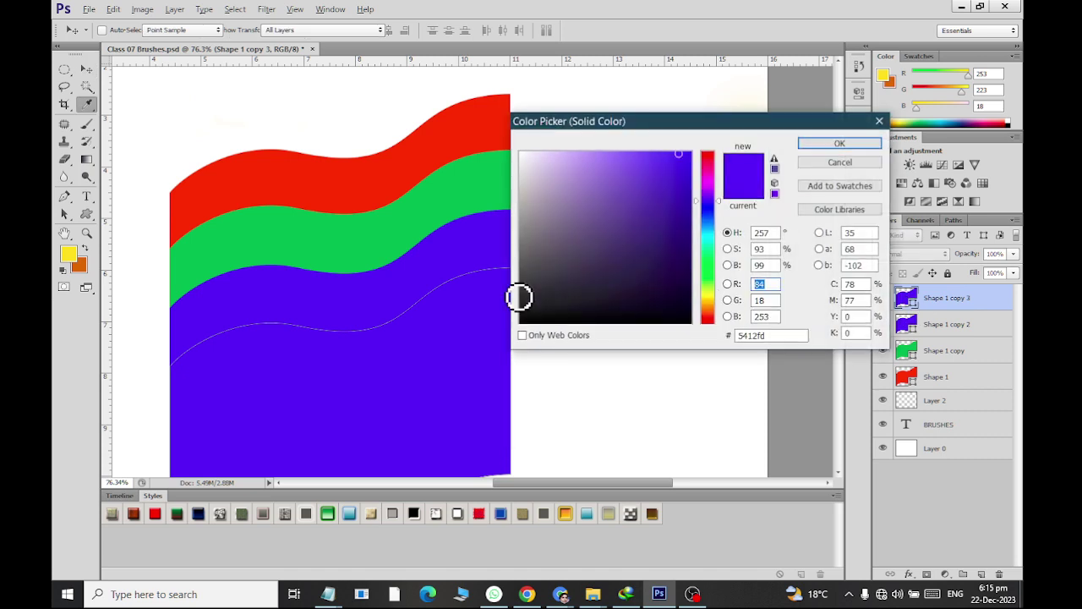
left_click(519, 309)
left_click(824, 143)
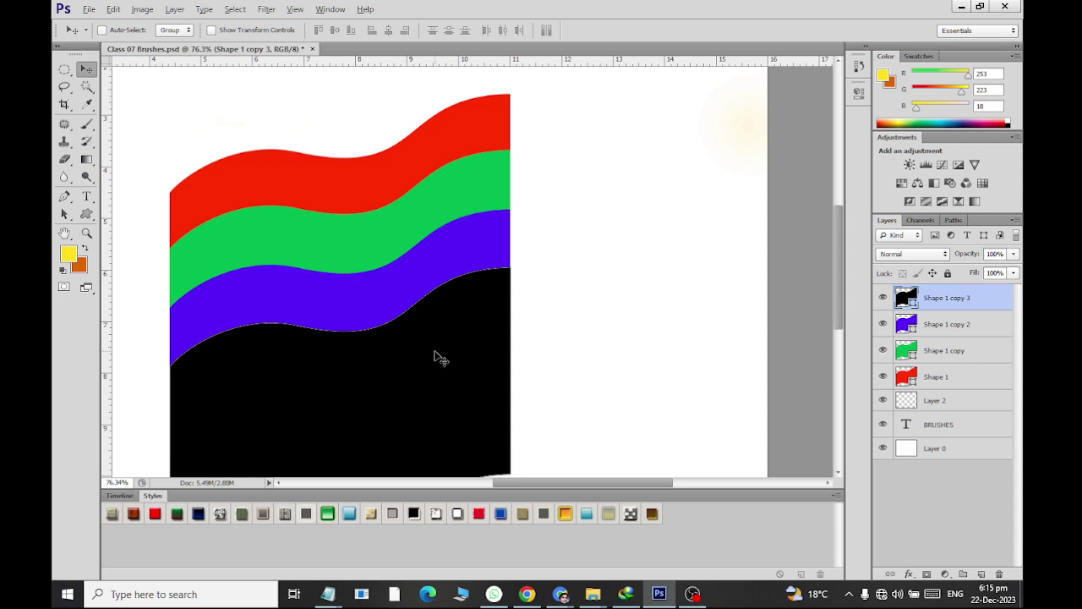
Rasterize the four stripe layers Shape 1 copy 3, copy 2, copy, and Shape 1
left_click(947, 379)
left_click(947, 350)
left_click(947, 324)
left_click(955, 297)
right_click(969, 304)
left_click(915, 225)
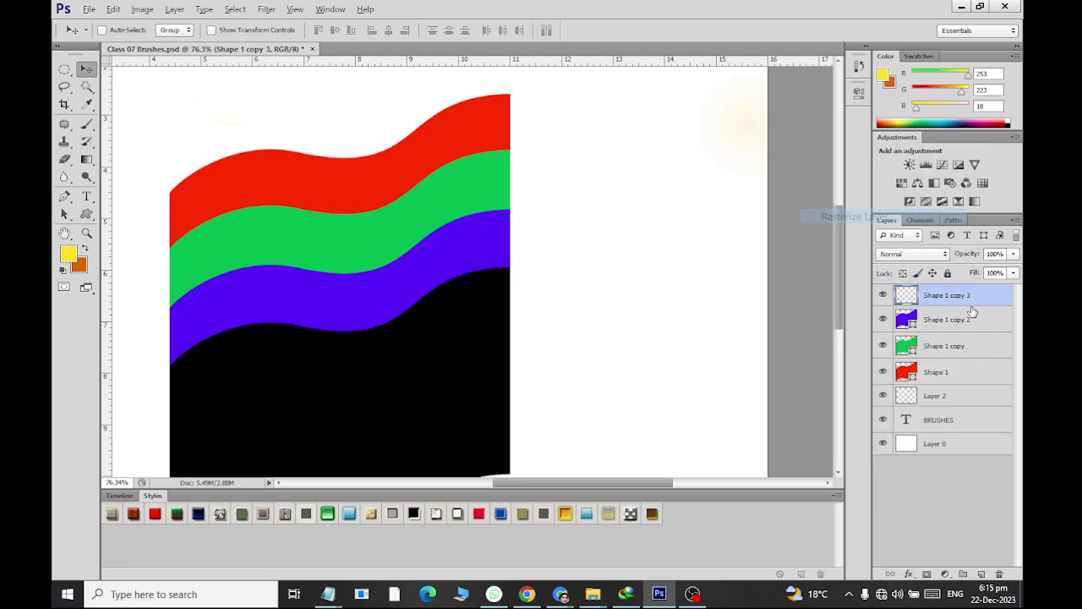
right_click(978, 320)
left_click(919, 217)
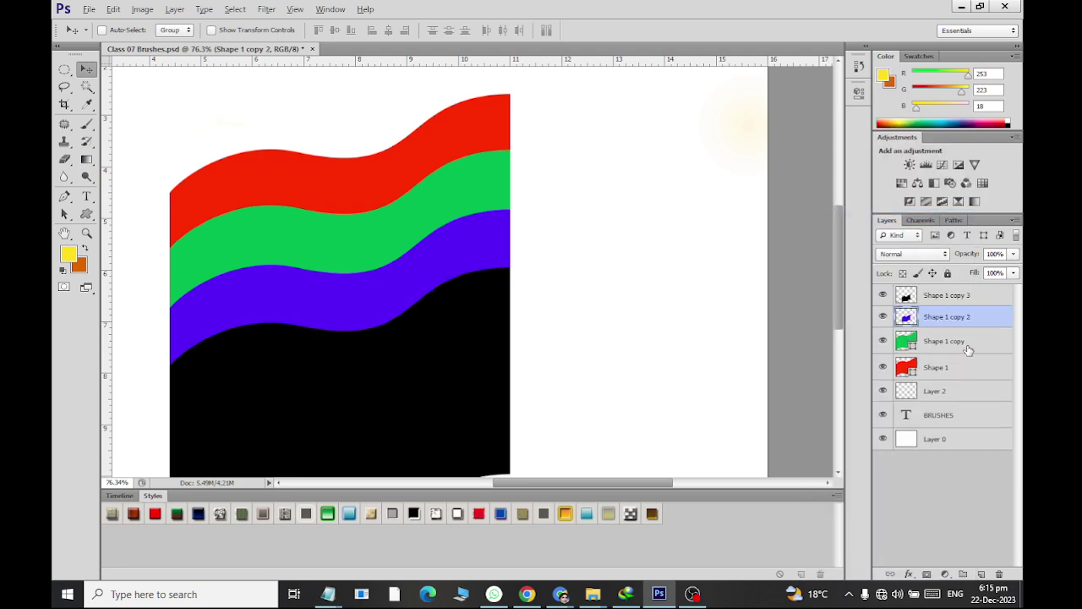
right_click(961, 346)
left_click(915, 218)
left_click(972, 364)
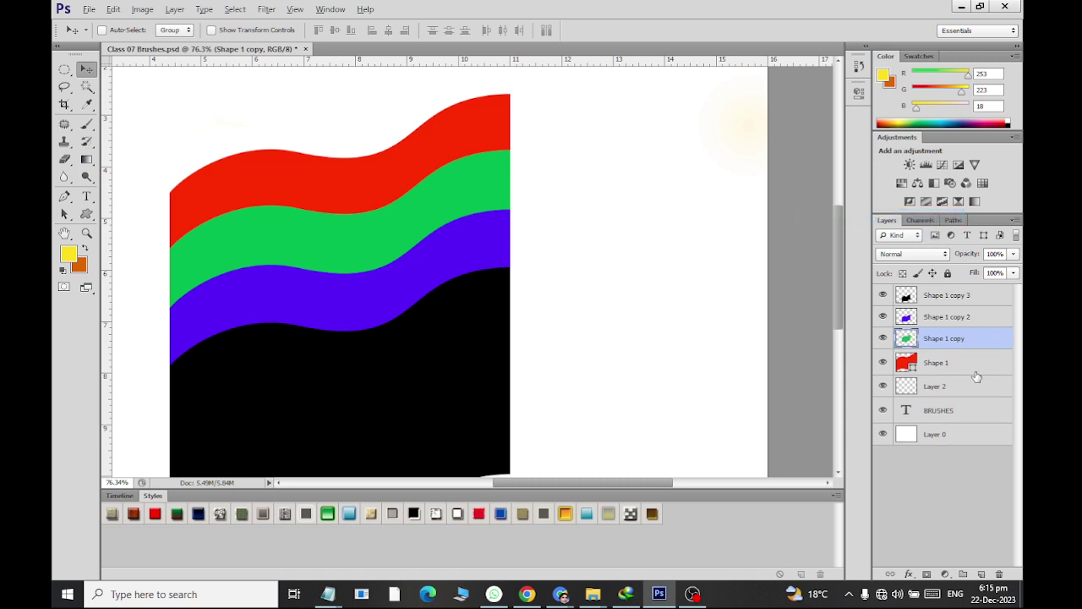
right_click(977, 376)
left_click(921, 217)
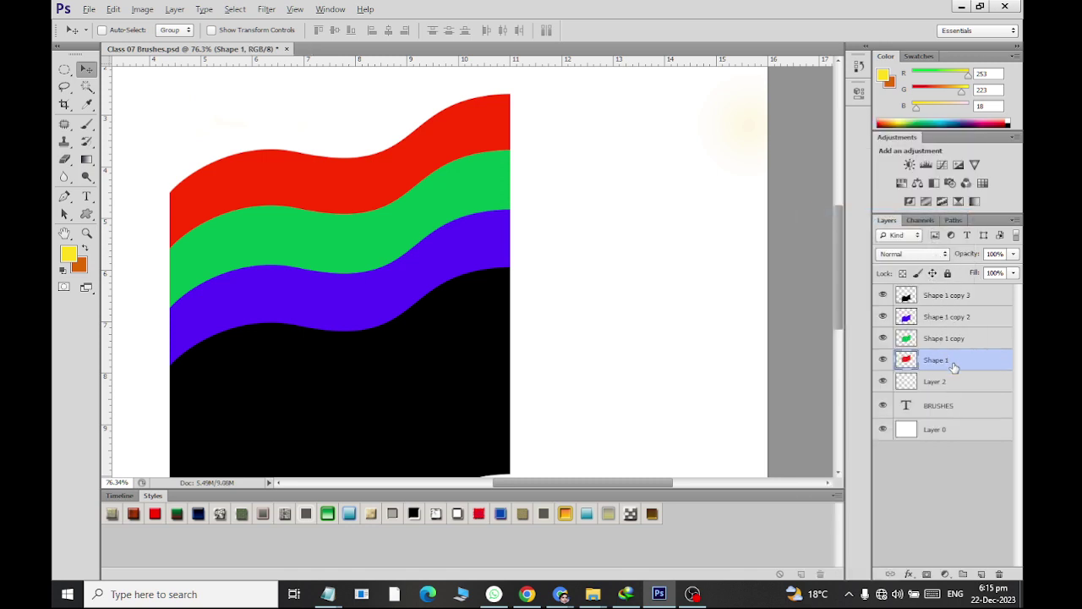
Merge the four stripe layers into the single layer Shape 1 copy 3
left_click(967, 296)
left_click(967, 360, "shift")
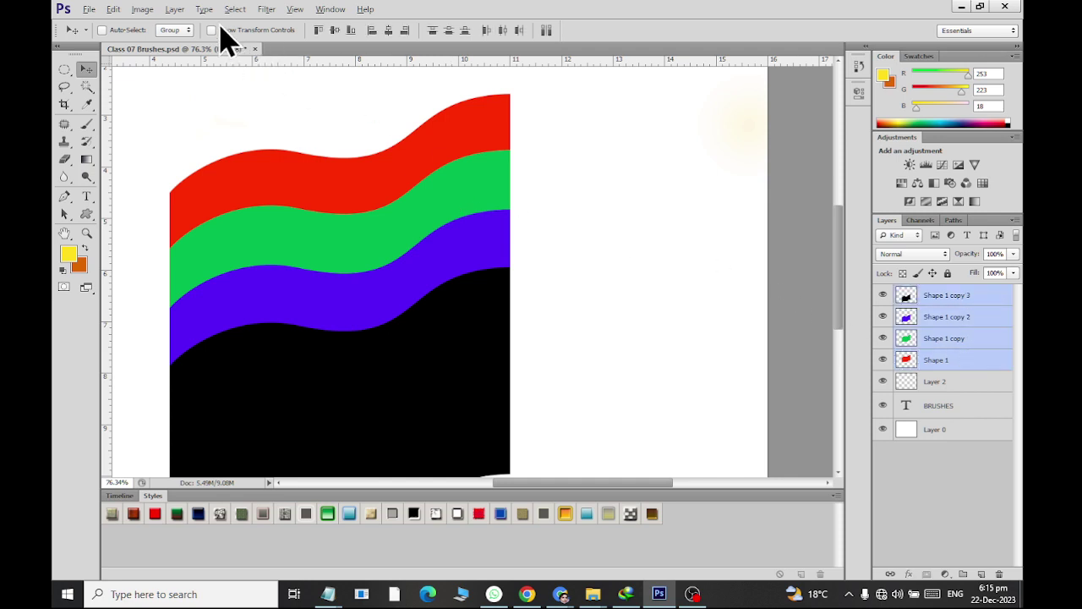
left_click(174, 11)
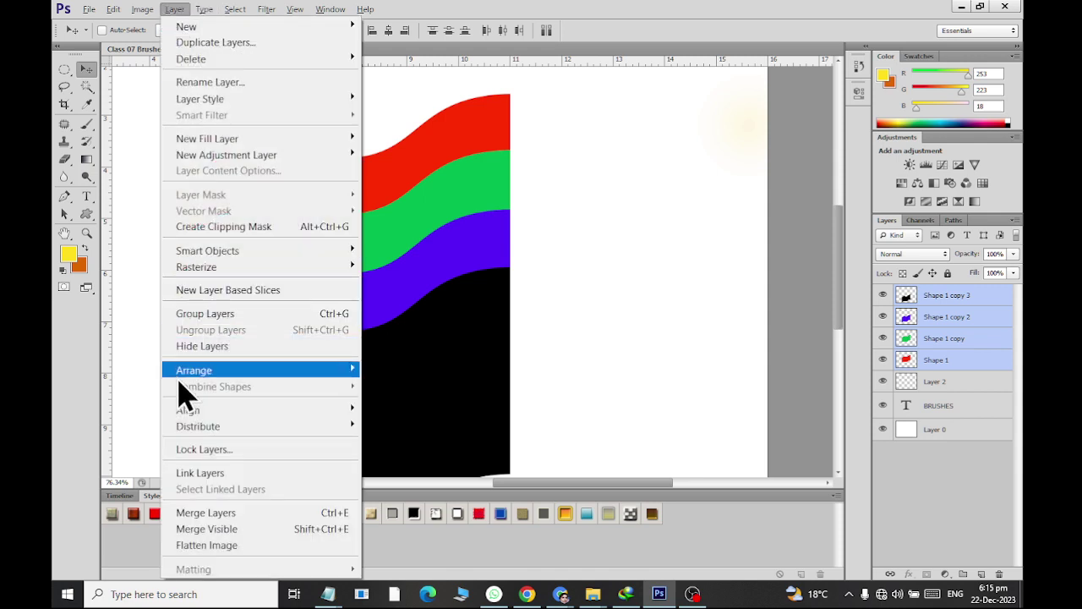
left_click(310, 523)
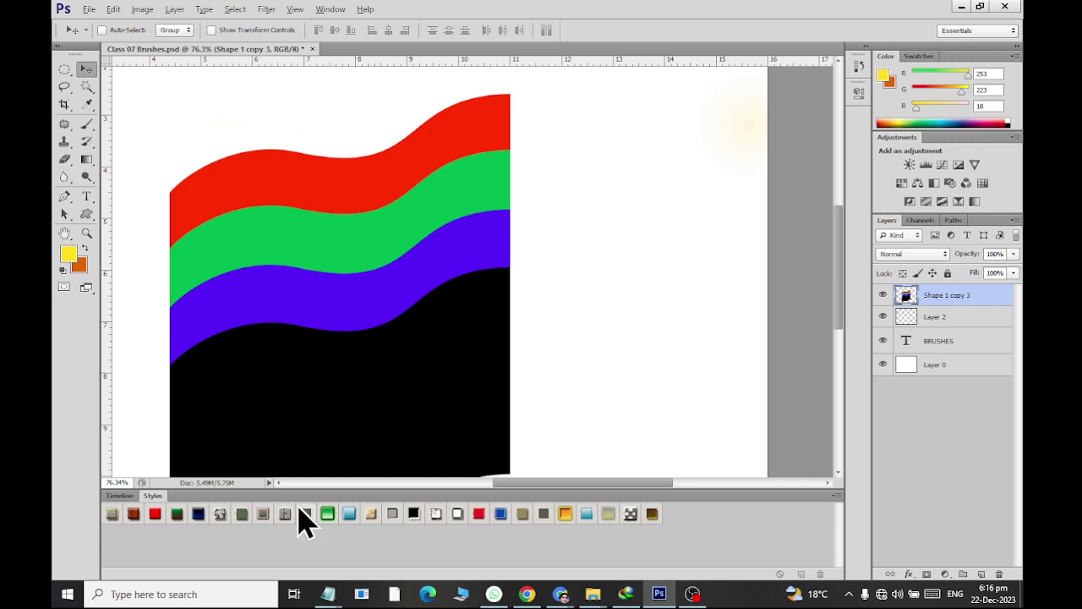
Delete the black band below the stripes using a Magic Wand selection
right_click(87, 86)
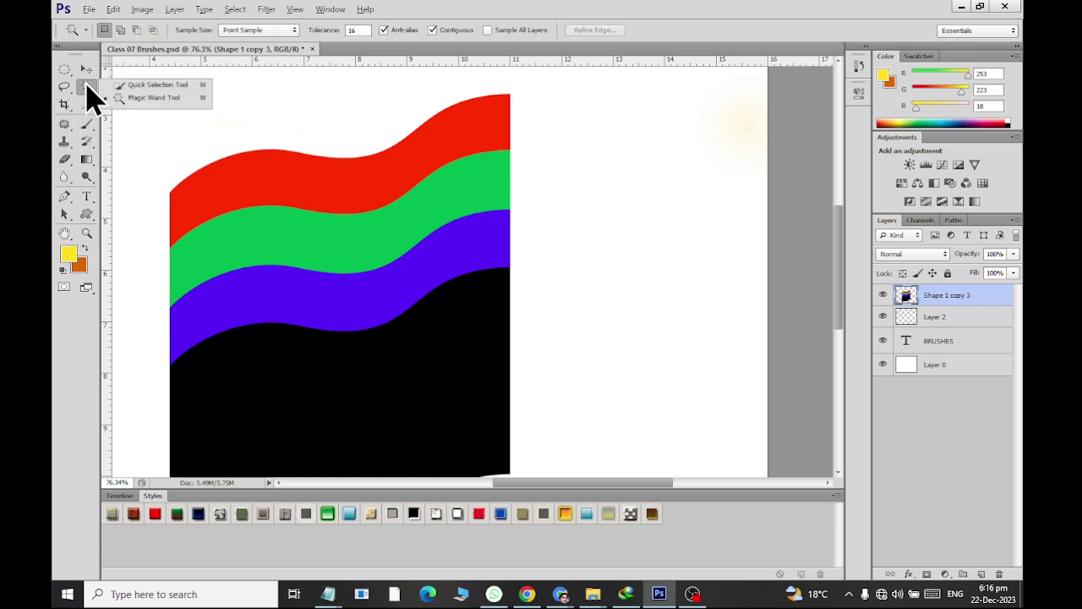
left_click(146, 98)
left_click(308, 413)
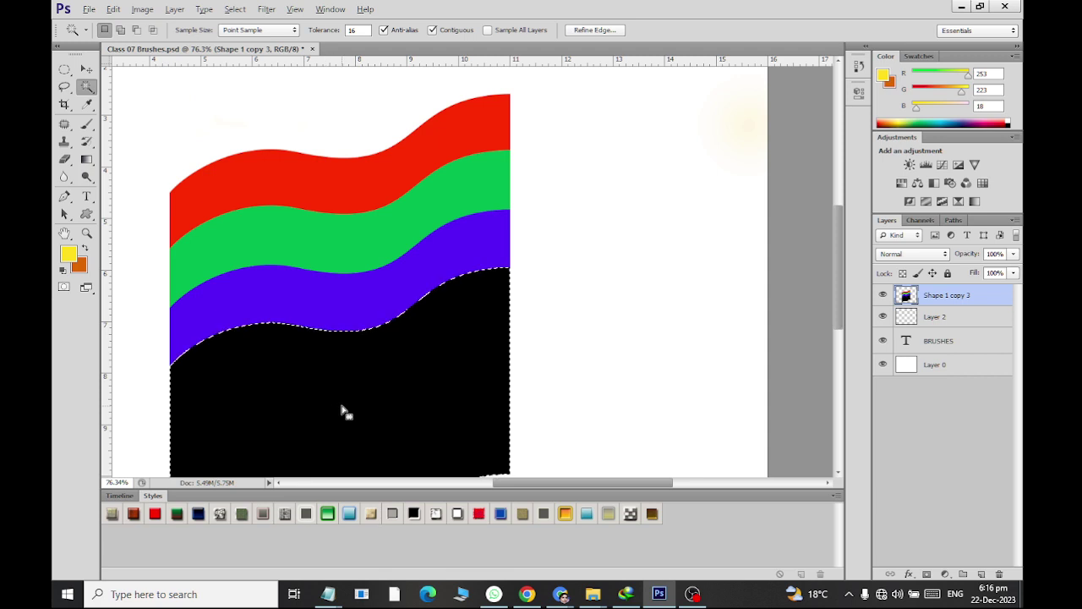
key("Delete")
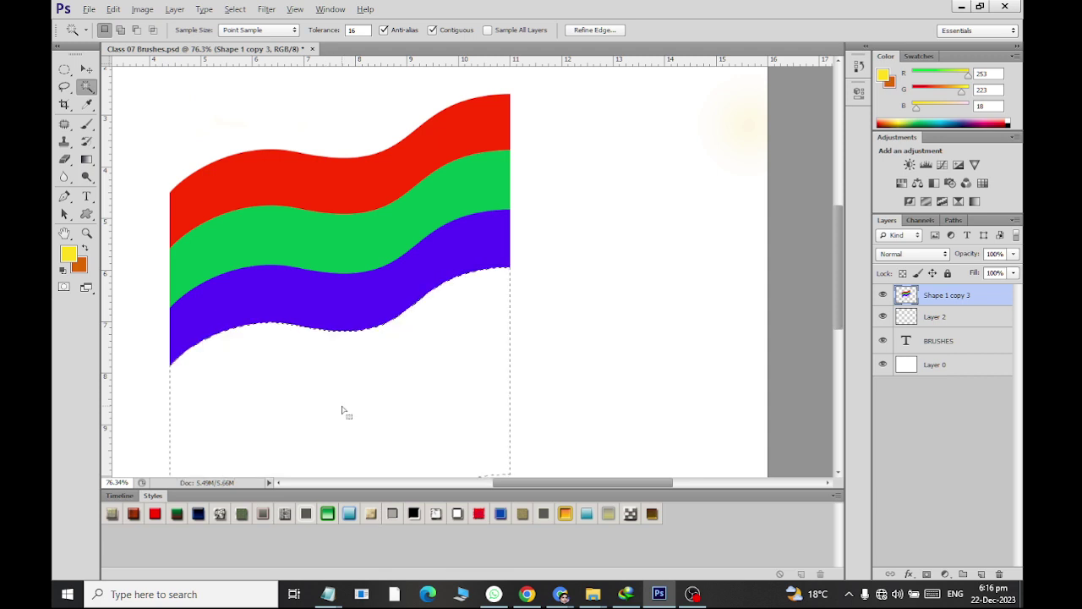
key("ctrl+d")
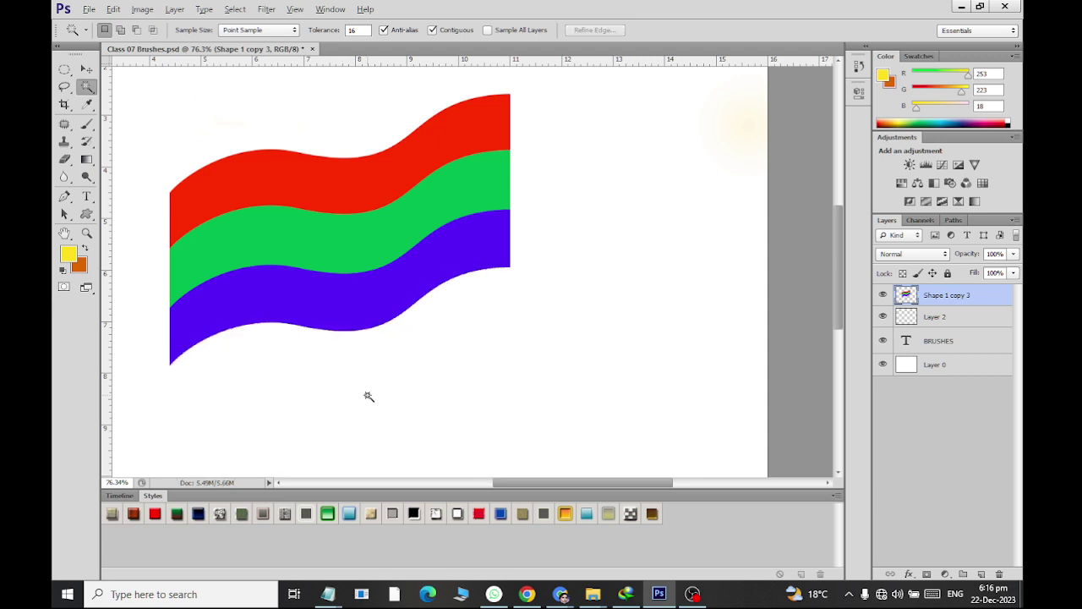
Check the flag layer's visibility and shift the flag about 100 px right
left_click(882, 295)
left_click(85, 69)
mouse_move(359, 246)
left_mouse_down()
mouse_move(445, 251)
mouse_move(506, 274)
left_mouse_up()
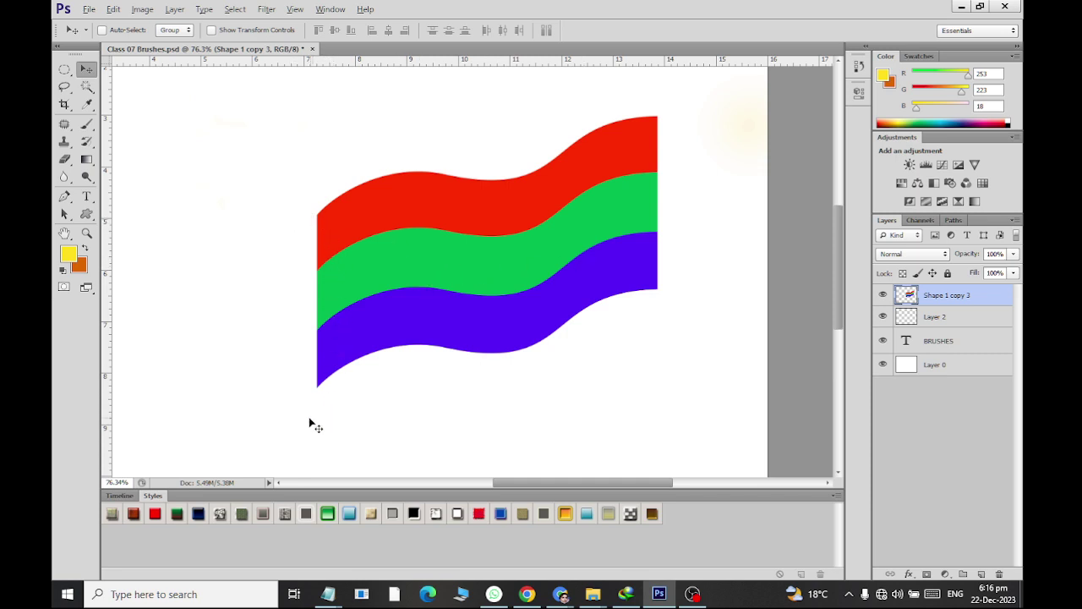
Draw a yellow circle on a new Ellipse 1 layer left of the flag
left_click(86, 213)
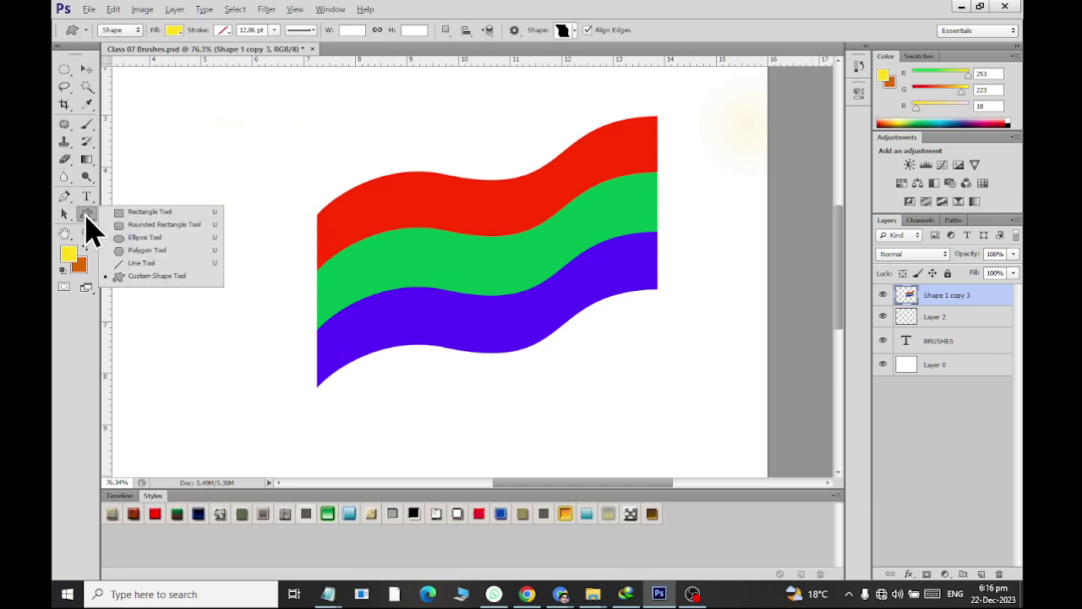
left_click(135, 239)
mouse_move(184, 198)
left_mouse_down()
mouse_move(332, 474)
mouse_move(288, 115)
left_mouse_up()
scroll(288, 115, "up", 3)
scroll(282, 244, "up", 2)
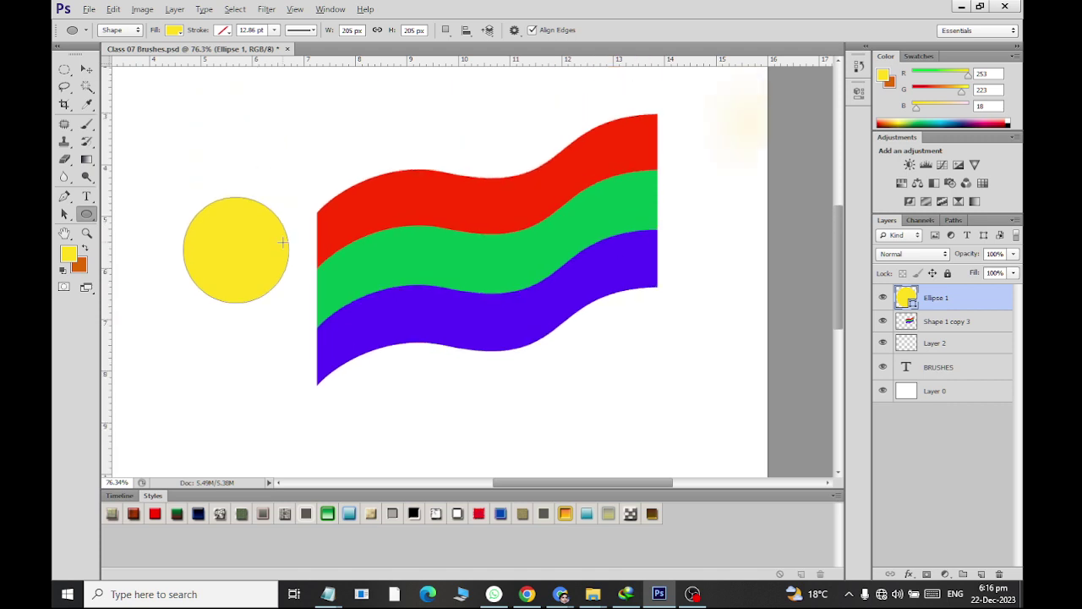
Scale the circle to about 250% and position it over the flag's left edge
key("ctrl+t")
left_click_drag(289, 301, 342, 356)
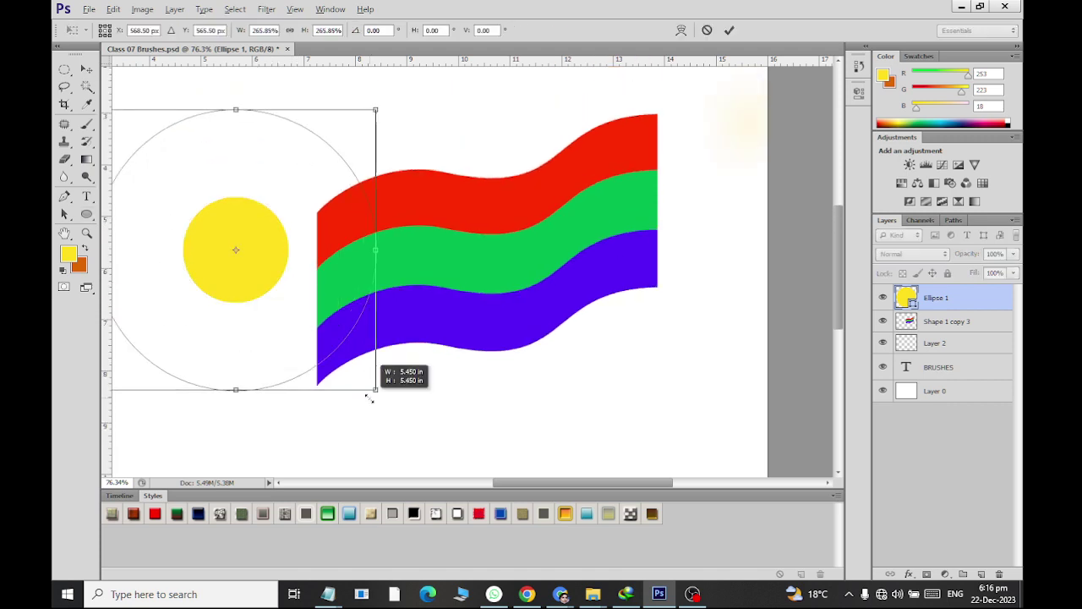
mouse_move(281, 258)
left_mouse_down()
mouse_move(287, 321)
mouse_move(289, 288)
left_mouse_up()
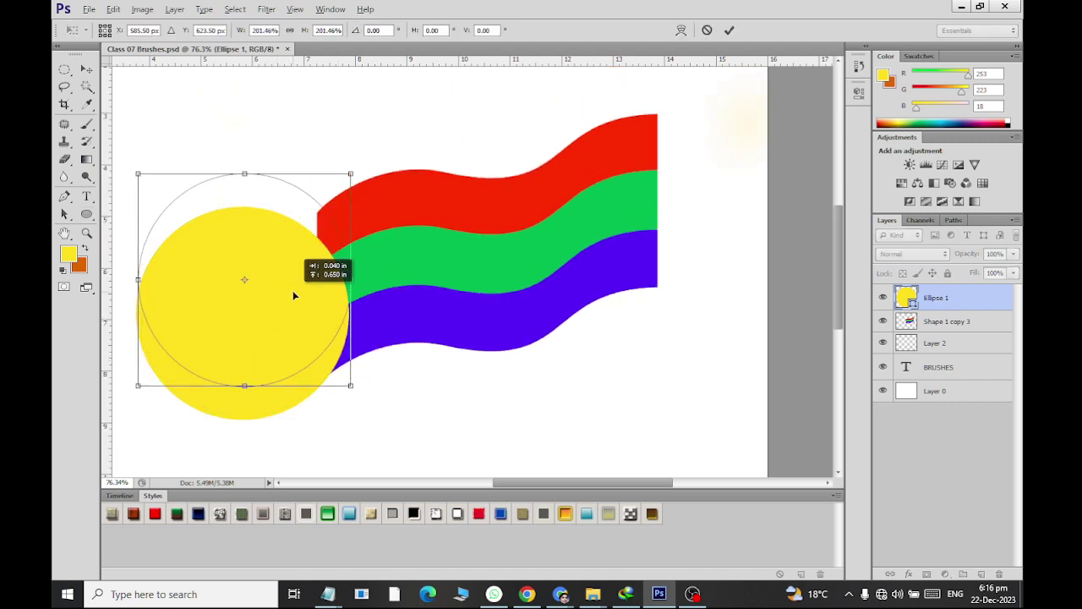
left_click_drag(357, 390, 374, 411)
mouse_move(327, 361)
left_mouse_down()
mouse_move(284, 312)
mouse_move(302, 331)
mouse_move(318, 391)
mouse_move(318, 307)
left_mouse_up()
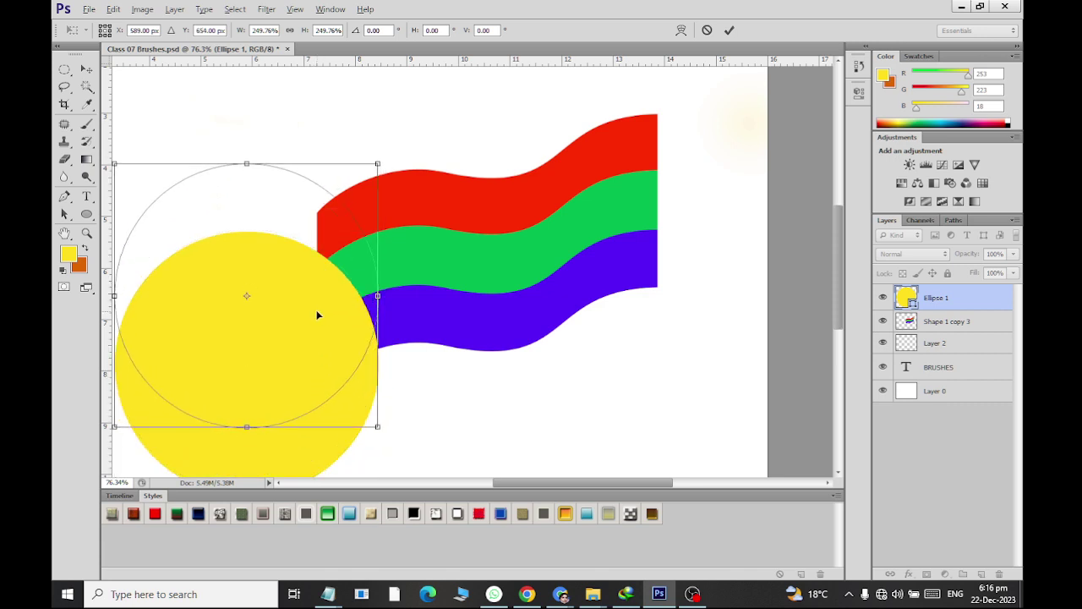
left_click(87, 69)
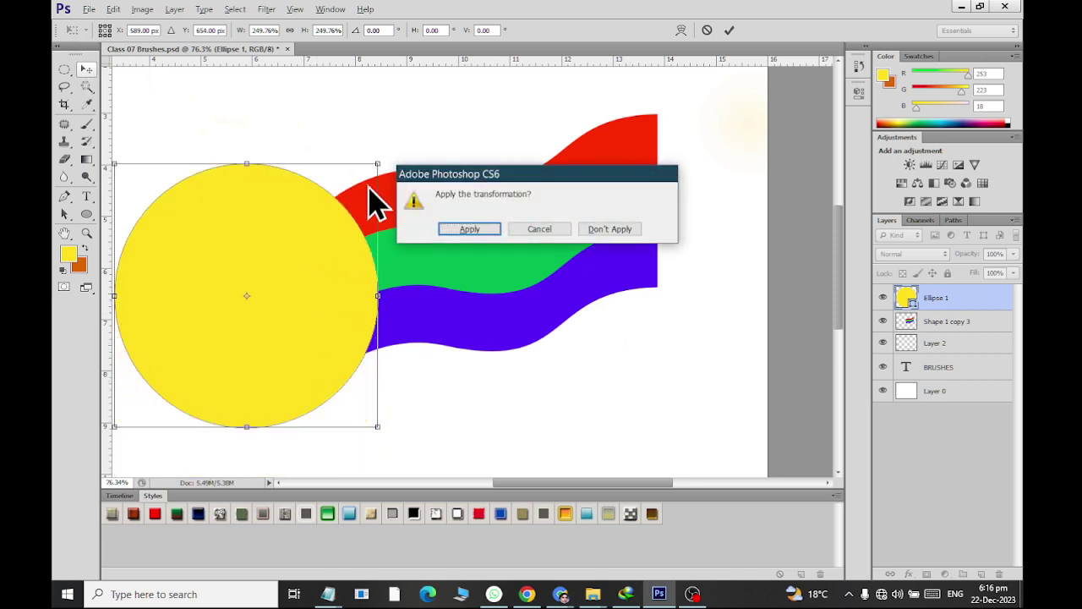
left_click(461, 229)
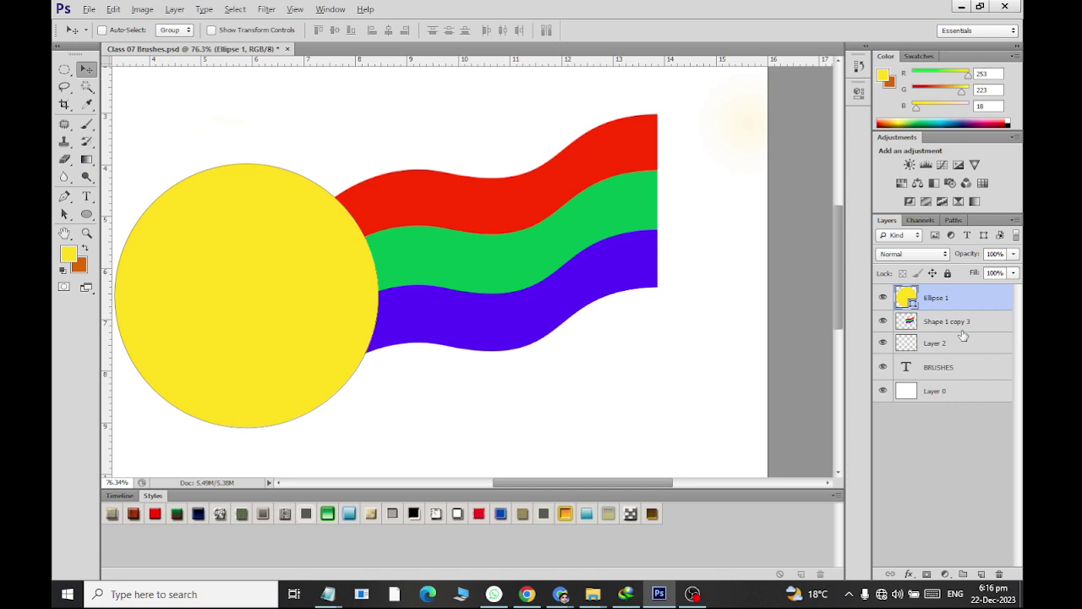
Rasterize Ellipse 1 and merge it with the flag layer
right_click(958, 295)
left_click(892, 218)
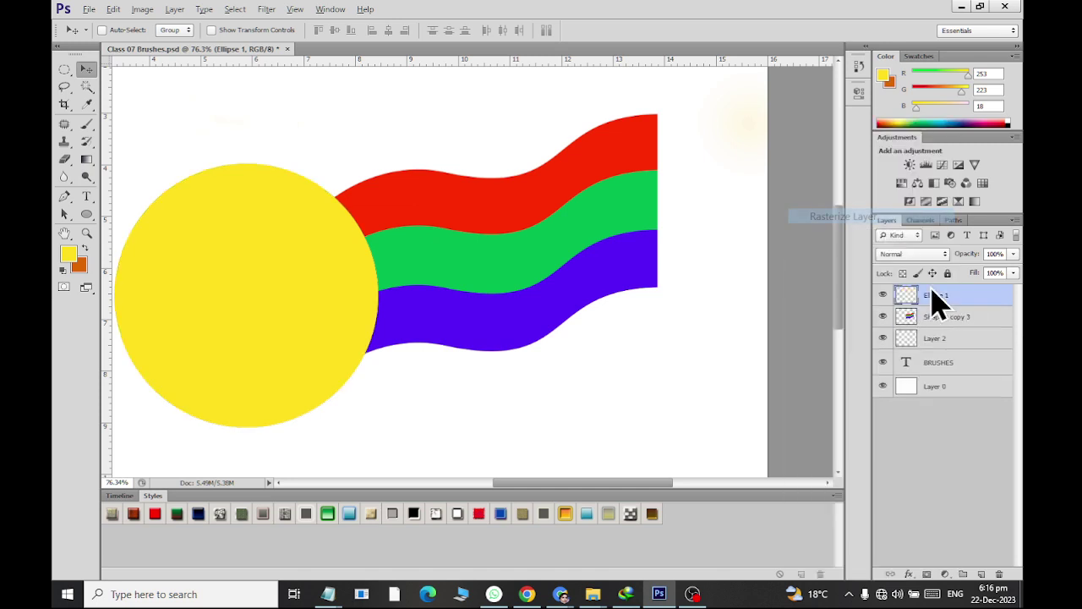
left_click(944, 315, "shift")
left_click(176, 9)
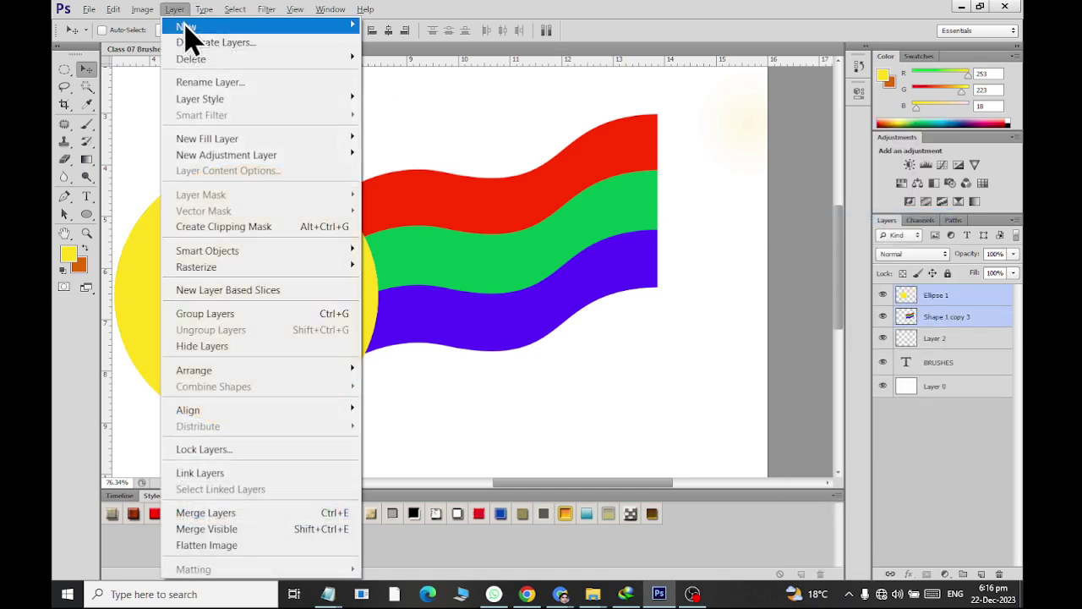
left_click(240, 514)
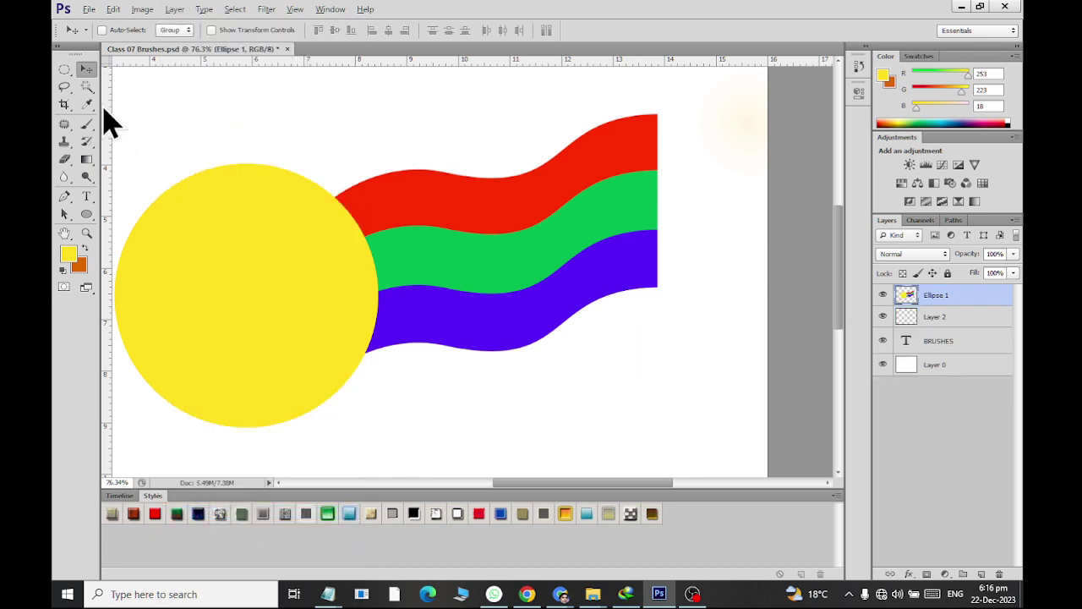
Delete the yellow disc with the Magic Wand, leaving a curved notch in the flag
left_click(87, 87)
left_click(236, 300)
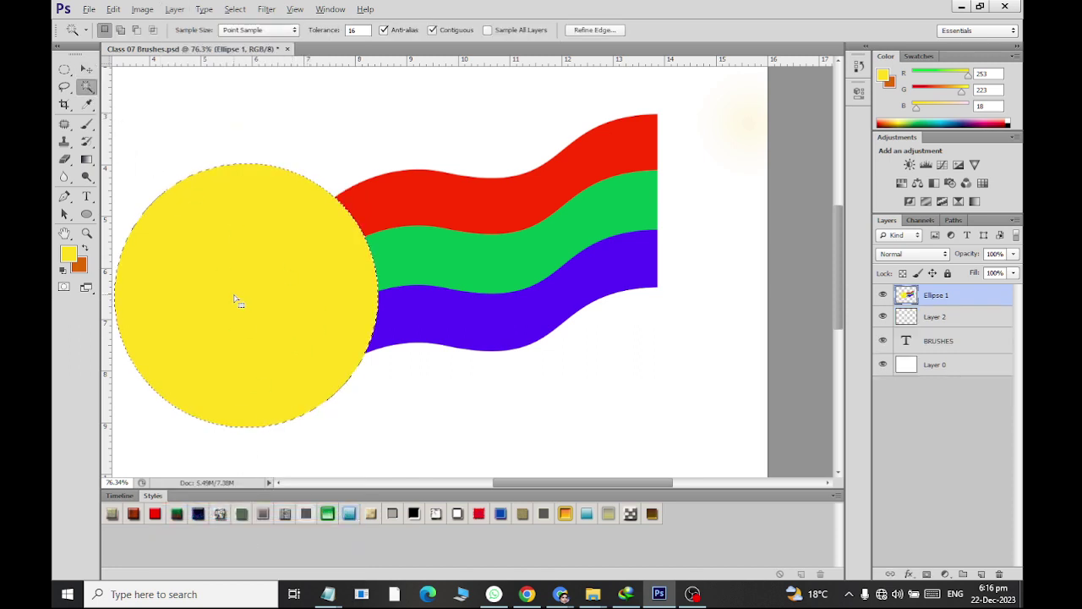
key("Delete")
key("ctrl+d")
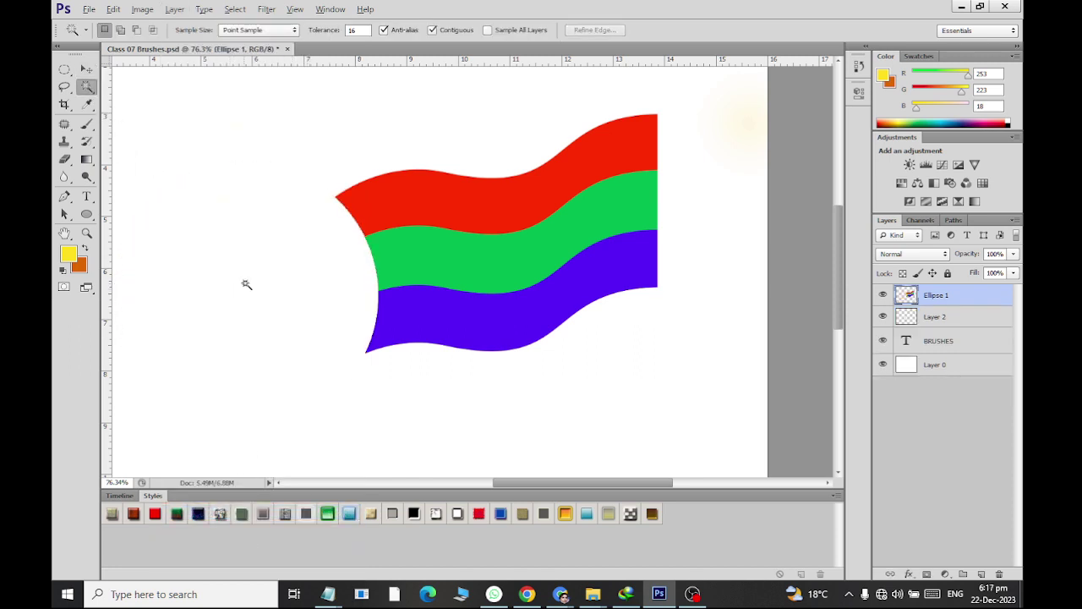
Move the notched flag up and to the left
scroll(267, 219, "down", 2)
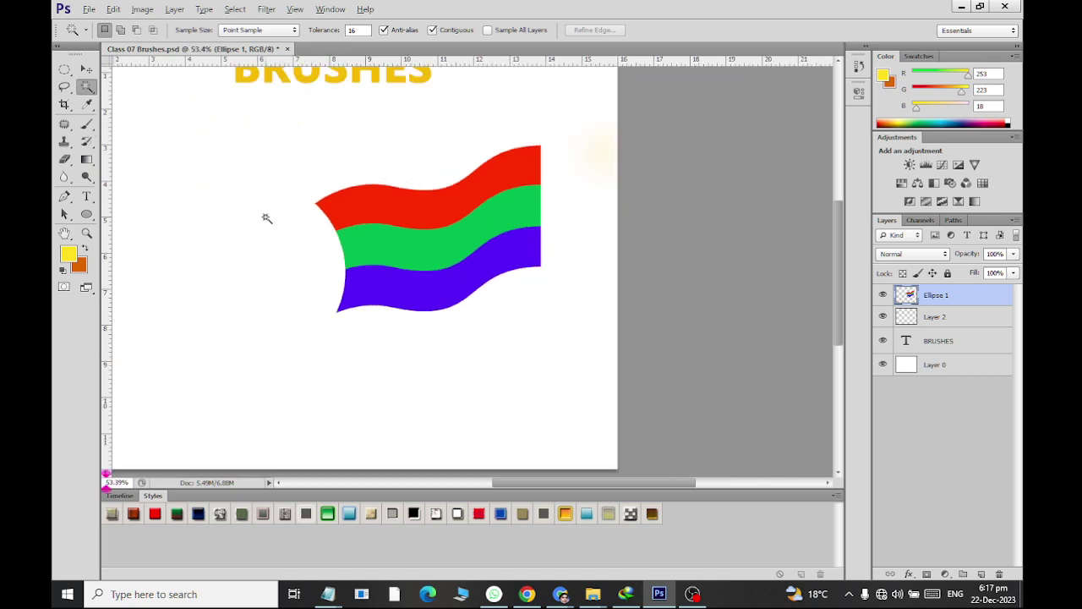
left_click(87, 68)
left_click_drag(407, 248, 267, 230)
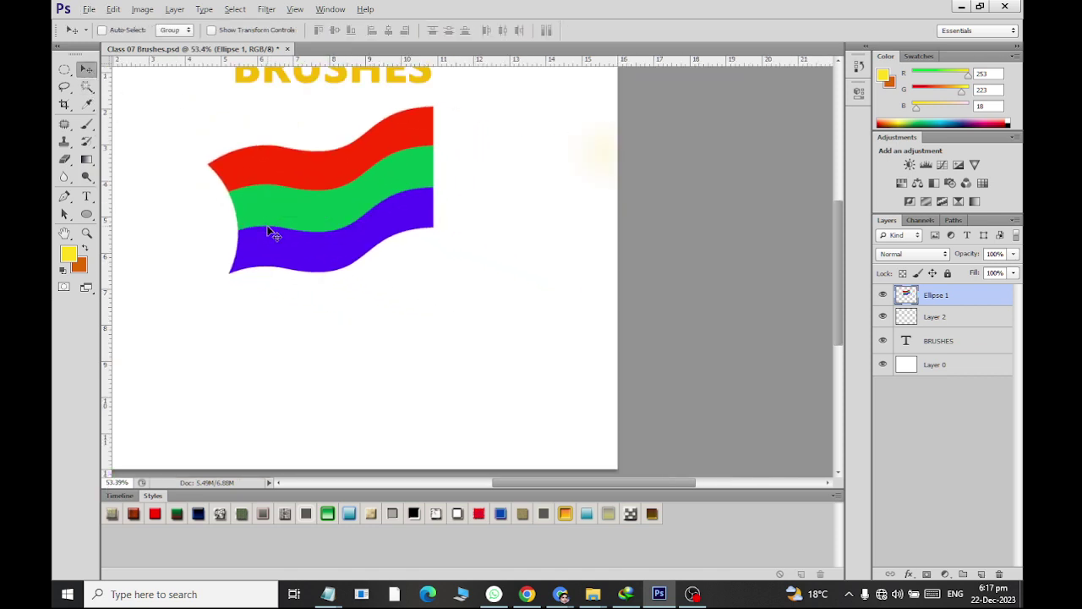